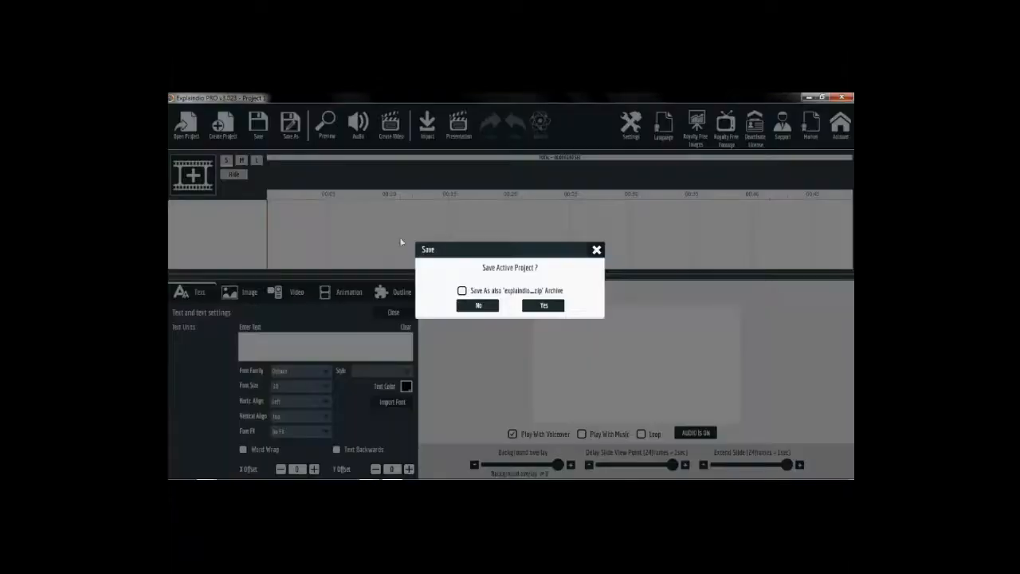
Create a new project named Project 1 without saving the active one, and add a new empty scene.
click(491, 307)
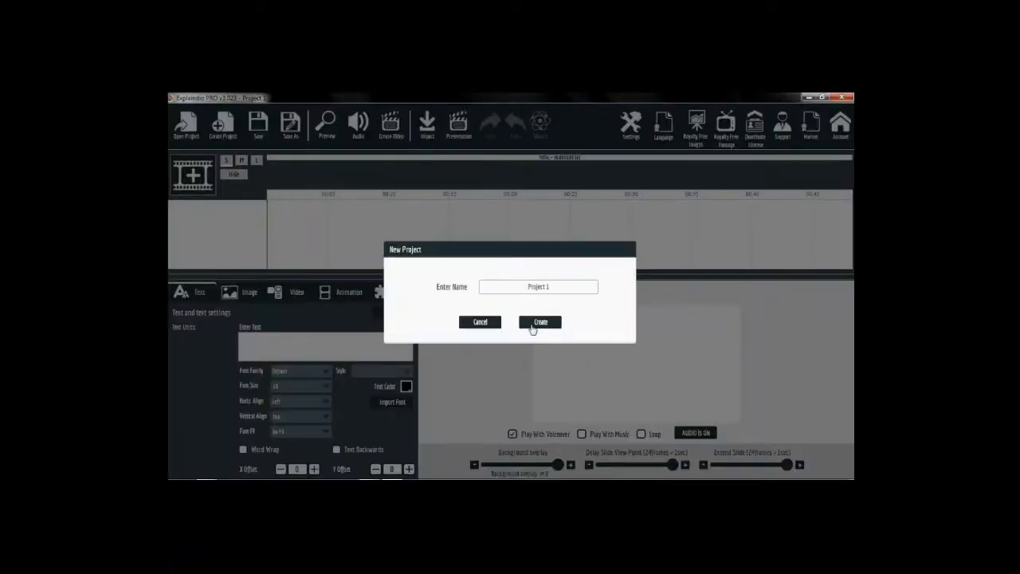
click(538, 323)
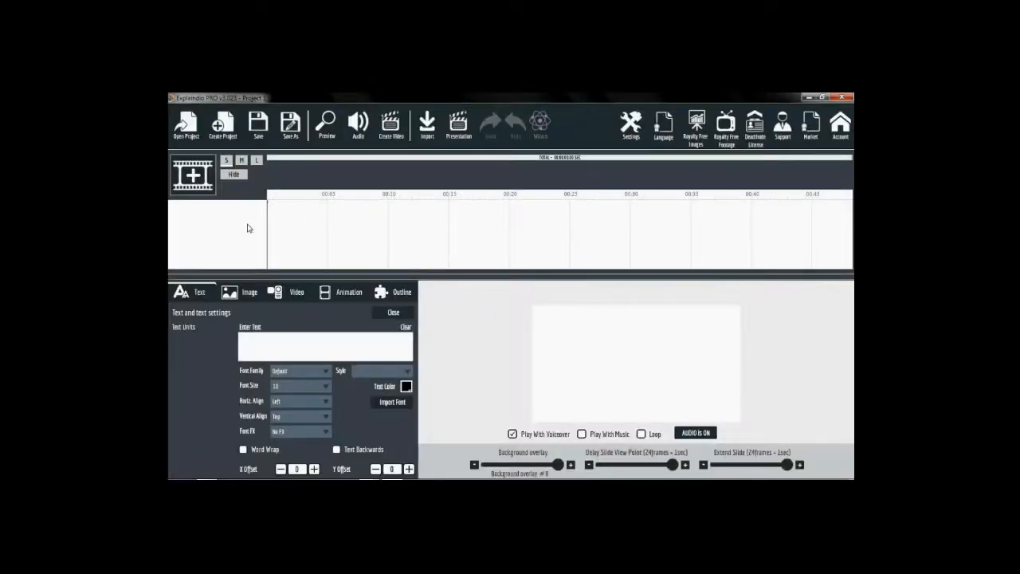
click(198, 182)
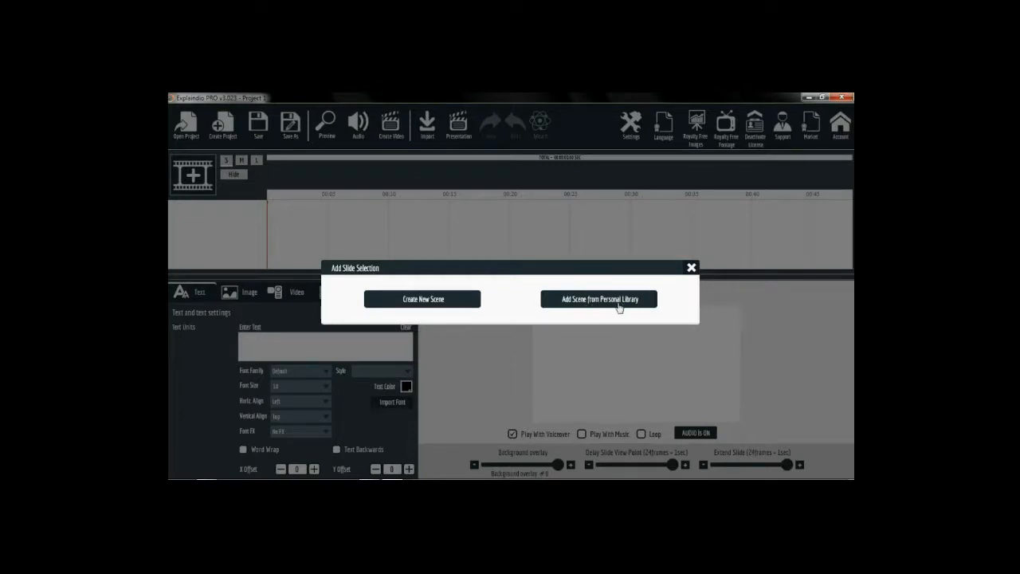
click(441, 303)
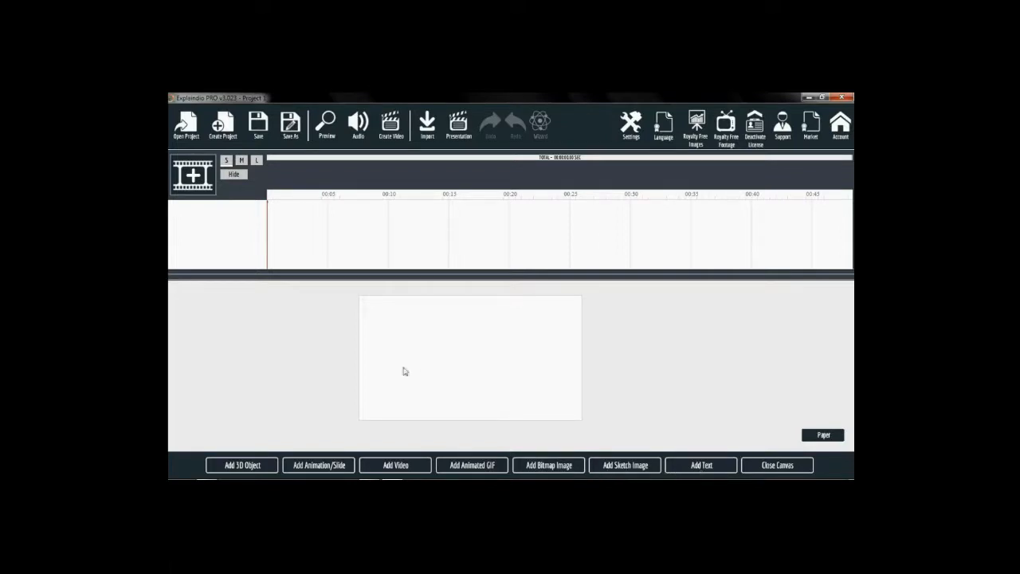
Add the first Explaindio slide of the Character Businessman pack, slide_01, to the canvas with the default import settings.
click(326, 466)
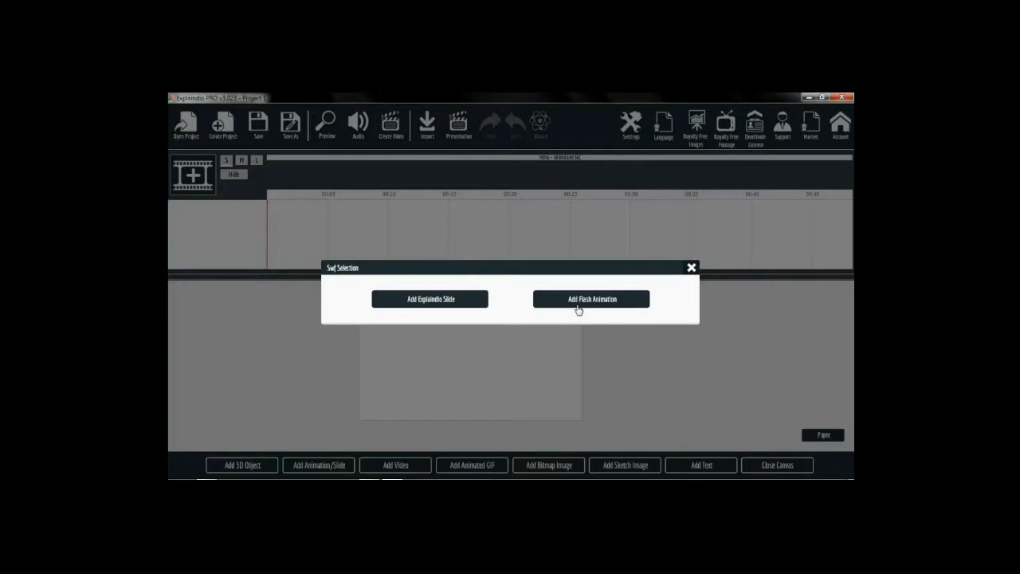
click(444, 304)
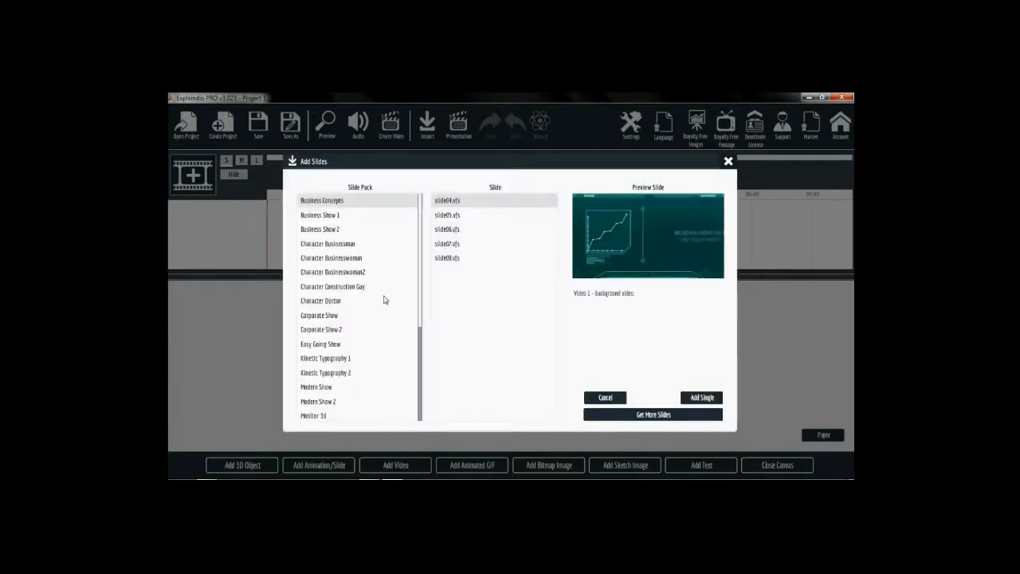
click(350, 243)
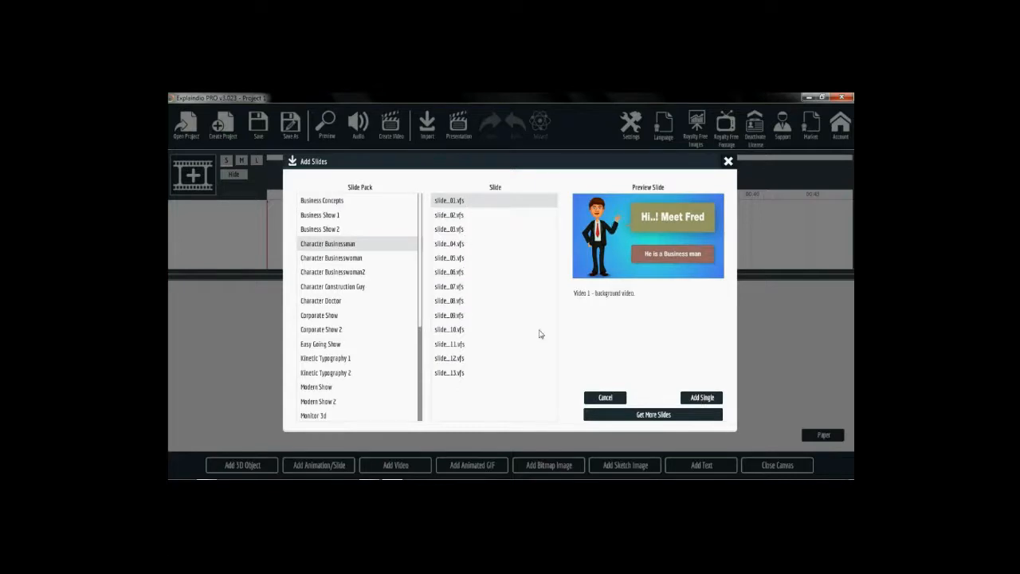
click(702, 398)
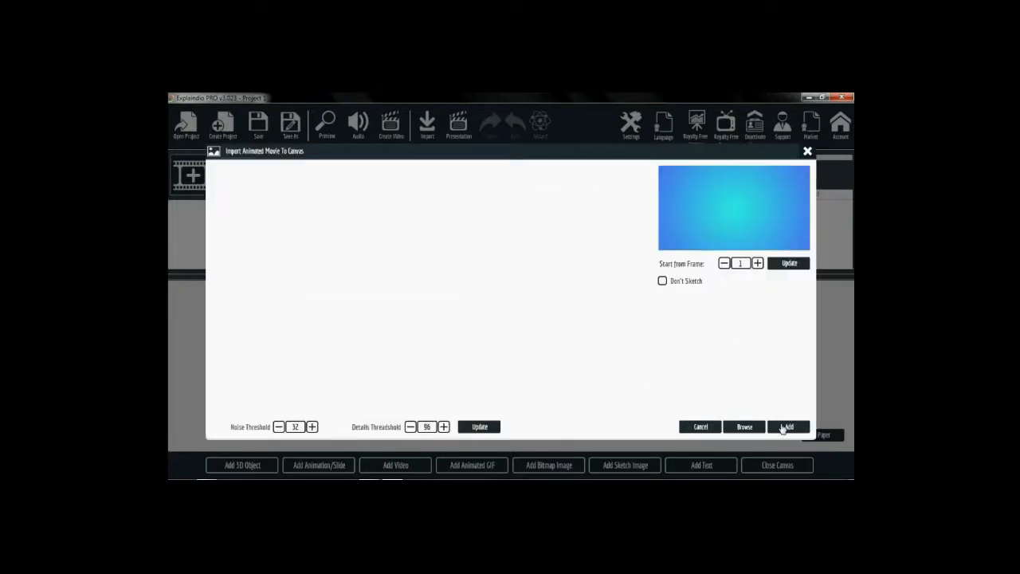
click(785, 428)
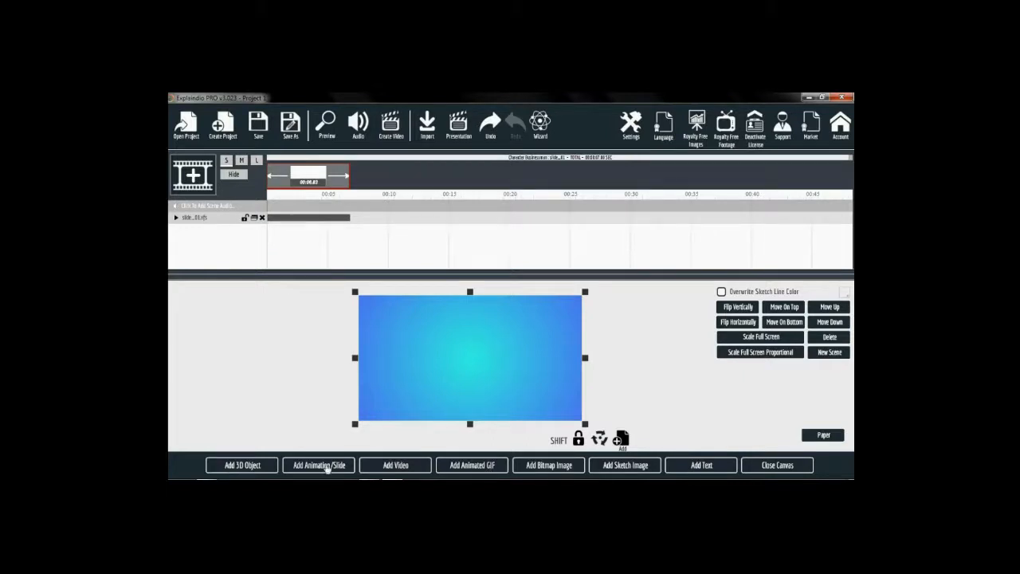
Try a default text element near the slide's lower edge, and delete it from the scene.
click(696, 469)
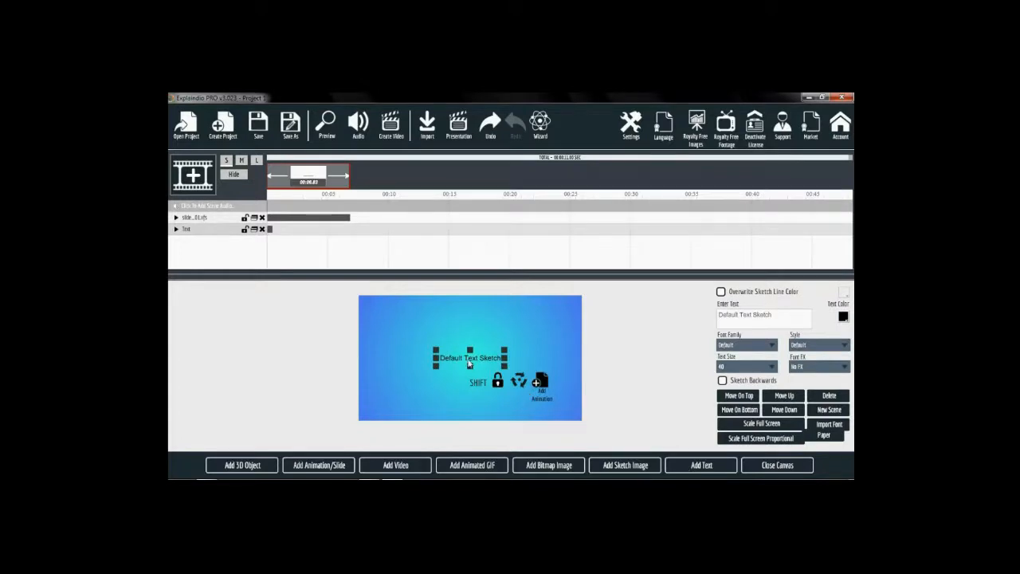
mouse_move(456, 356)
mouse_down()
mouse_move(442, 331)
mouse_move(454, 375)
mouse_move(494, 414)
mouse_up()
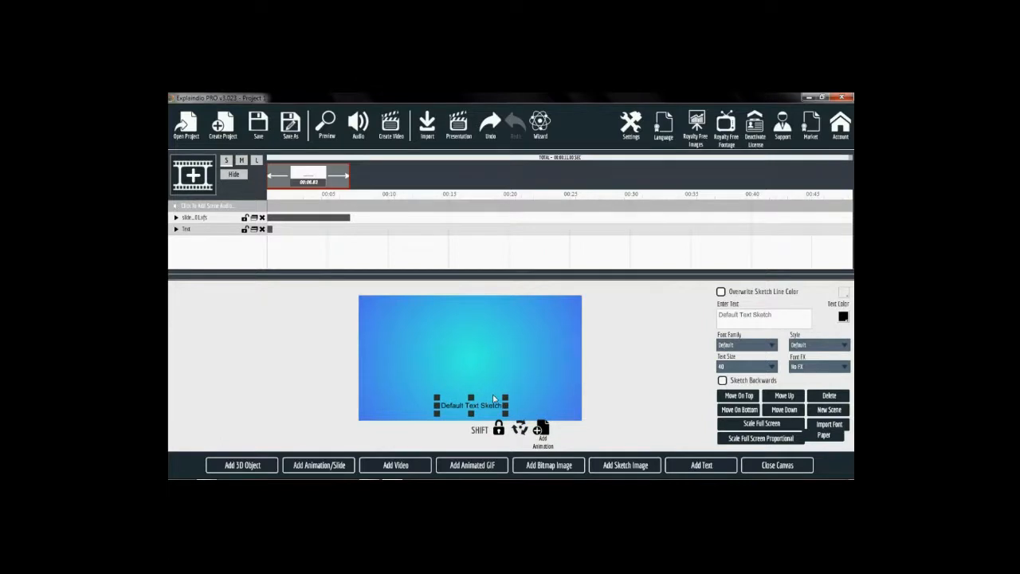
click(262, 229)
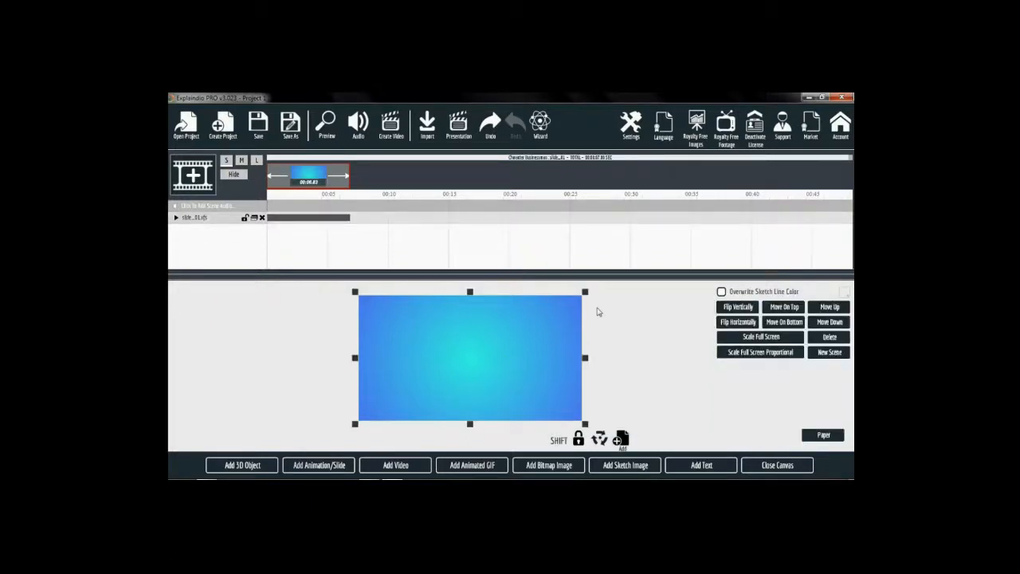
Close the canvas, preview the whole project, and pause the scene playback where the character and both captions show.
click(777, 465)
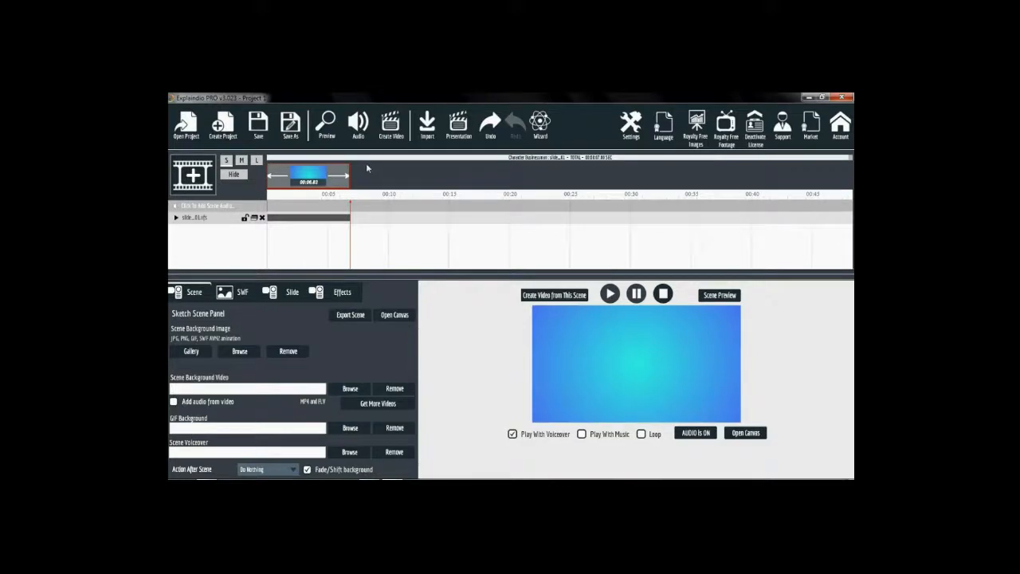
click(325, 125)
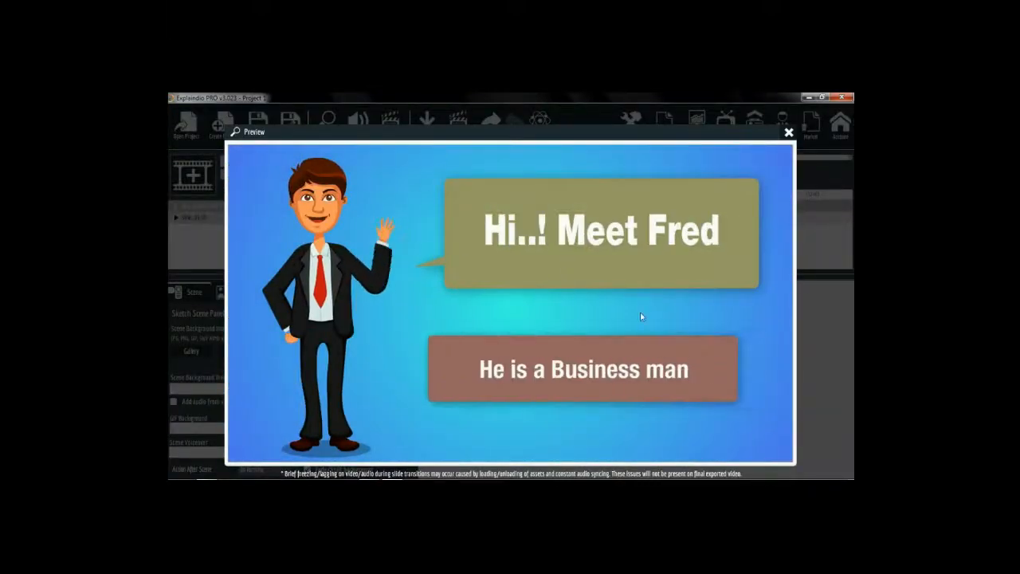
click(789, 134)
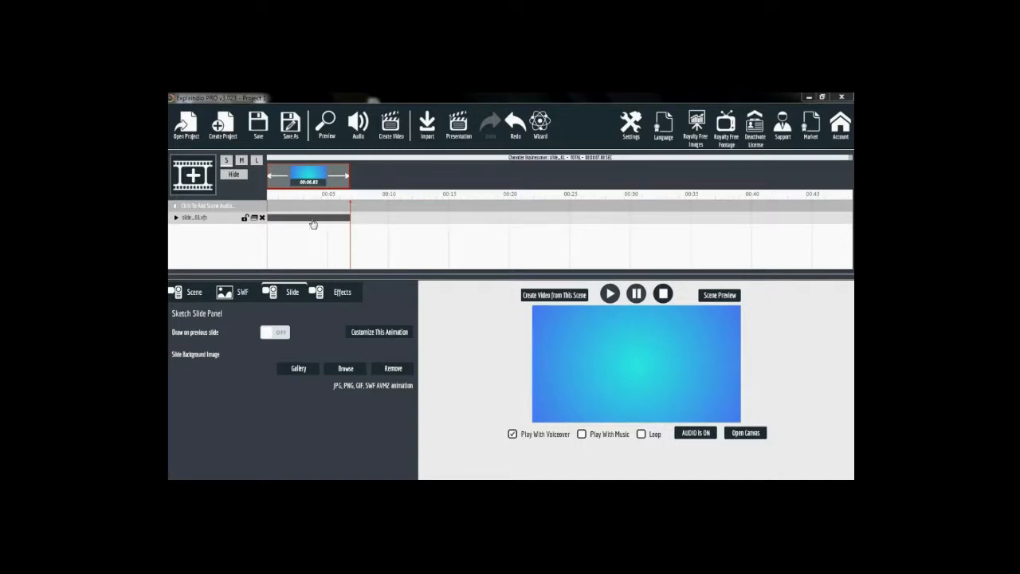
click(311, 177)
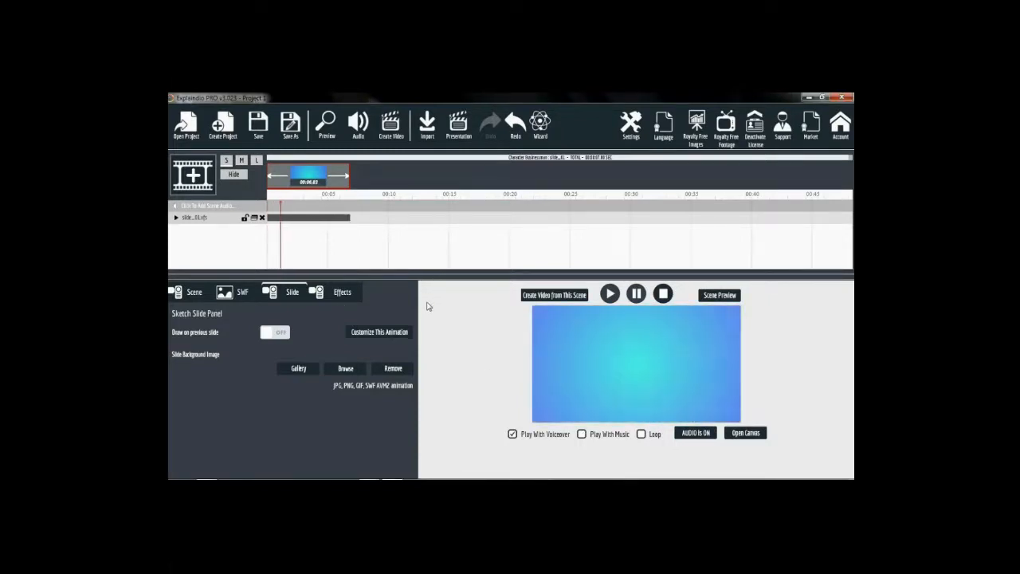
click(636, 294)
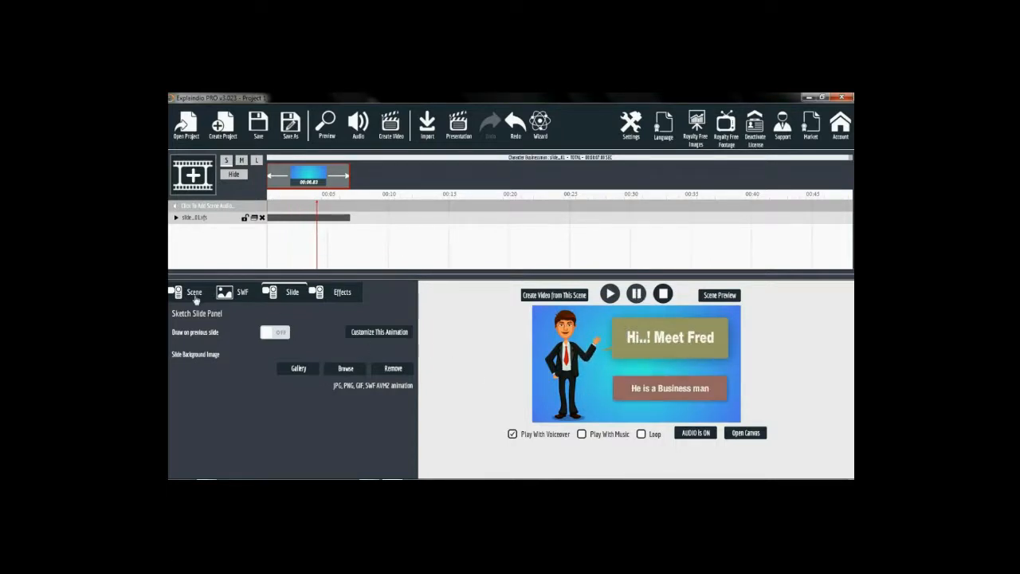
Try image1 as the scene background image, and remove it again.
click(195, 296)
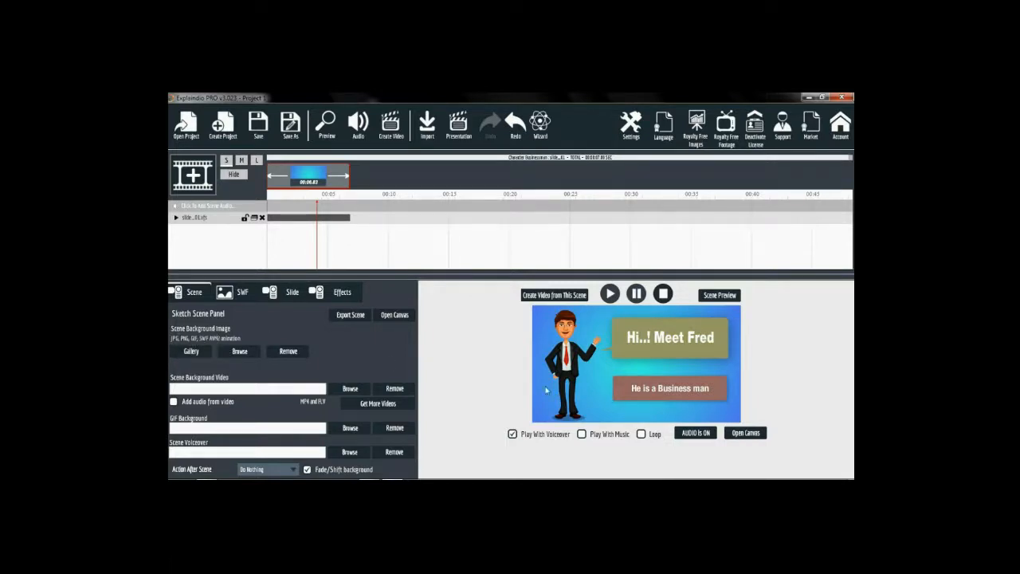
click(238, 354)
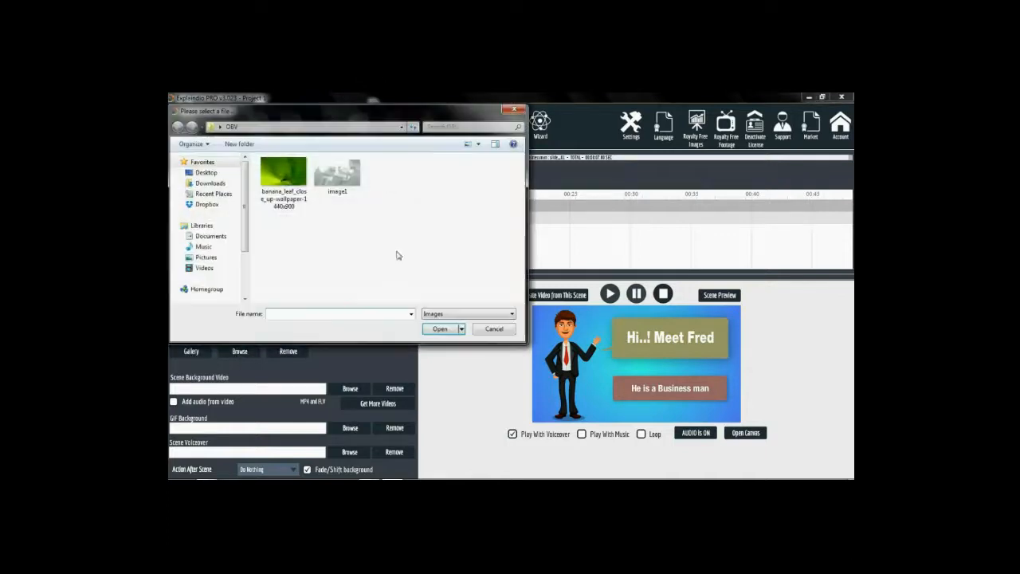
click(337, 176)
click(440, 328)
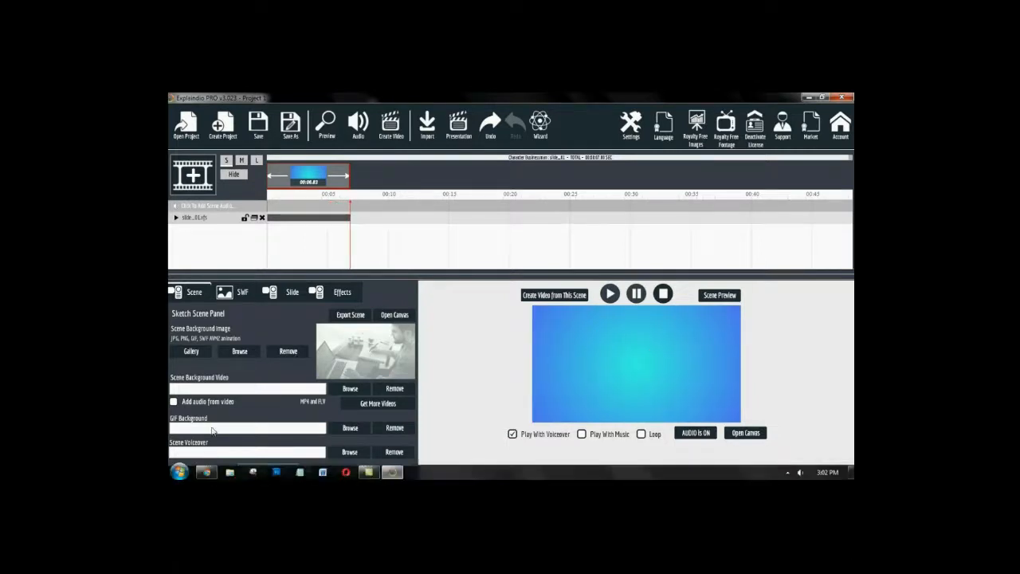
click(289, 356)
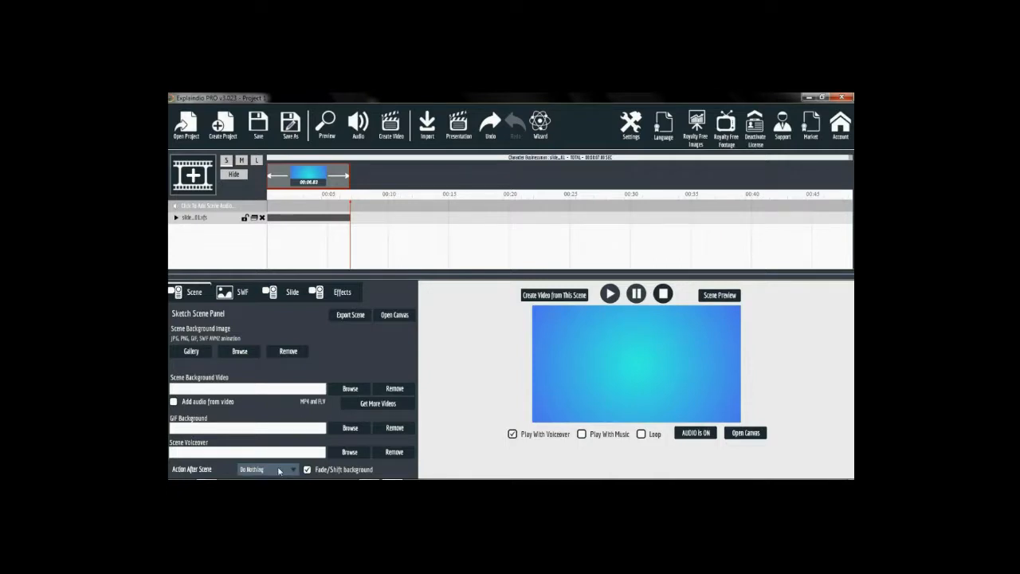
Try flipping the slide animation vertically and horizontally, and check its position on the canvas.
click(229, 296)
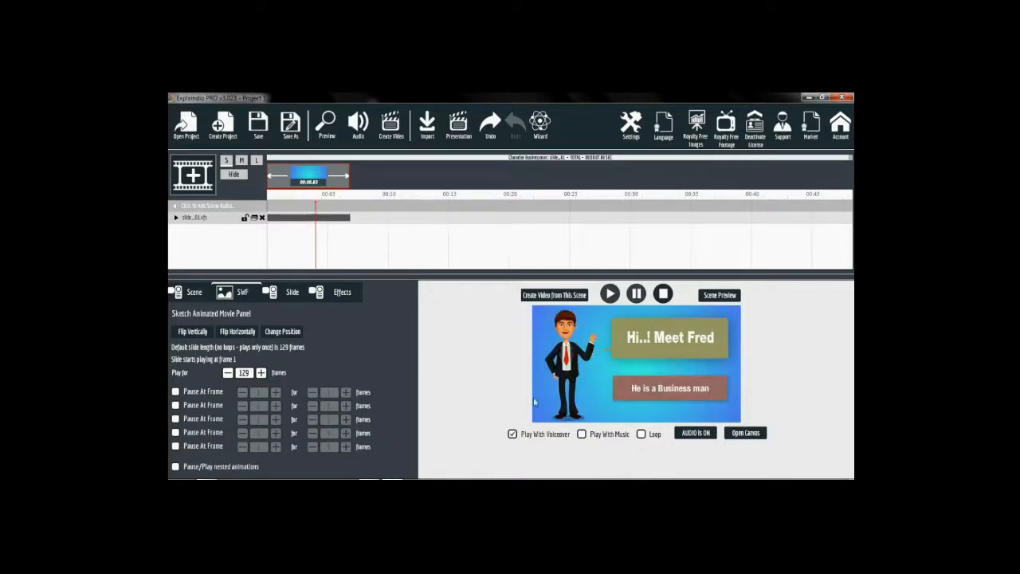
click(192, 334)
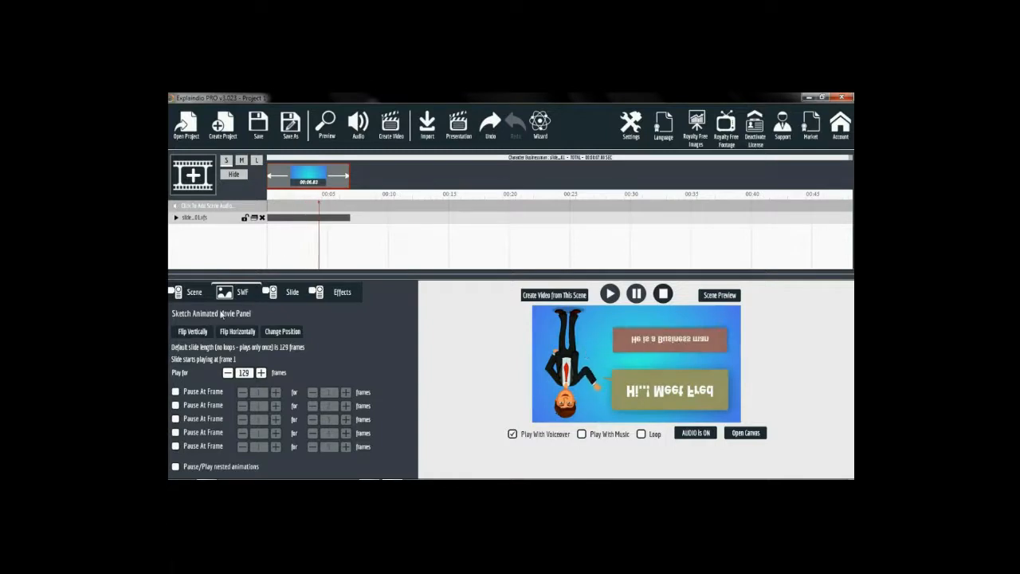
click(197, 335)
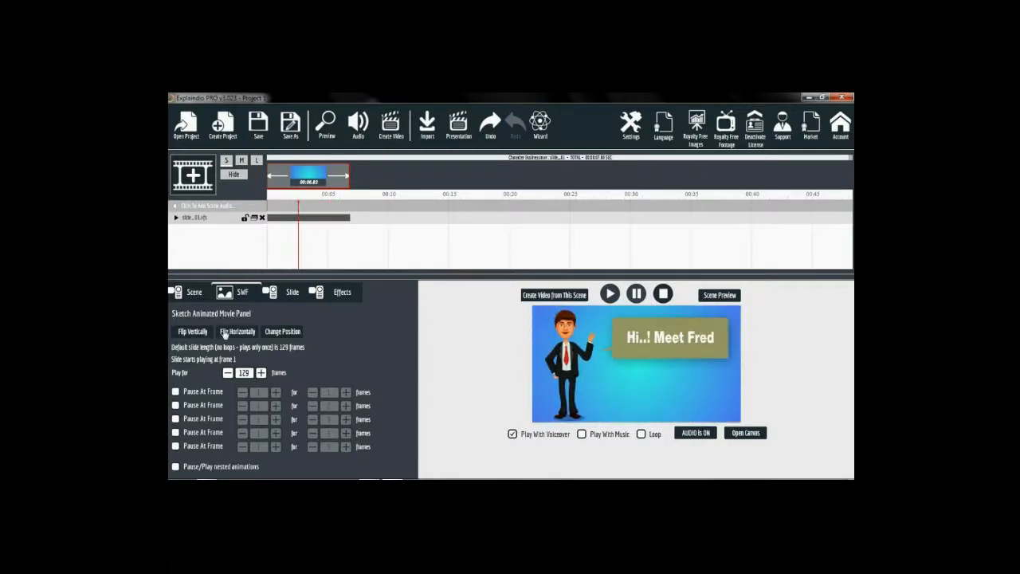
click(226, 333)
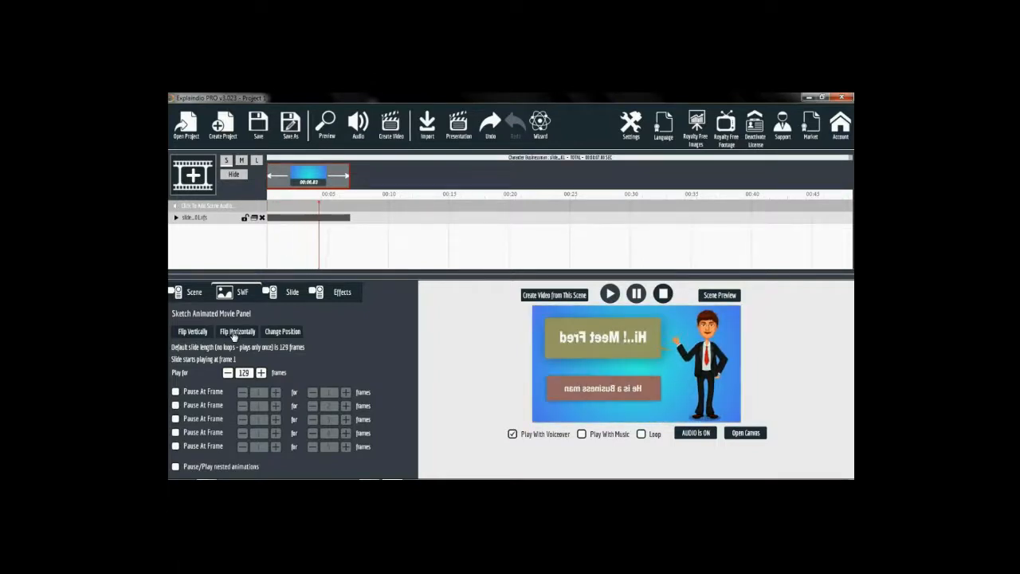
click(280, 333)
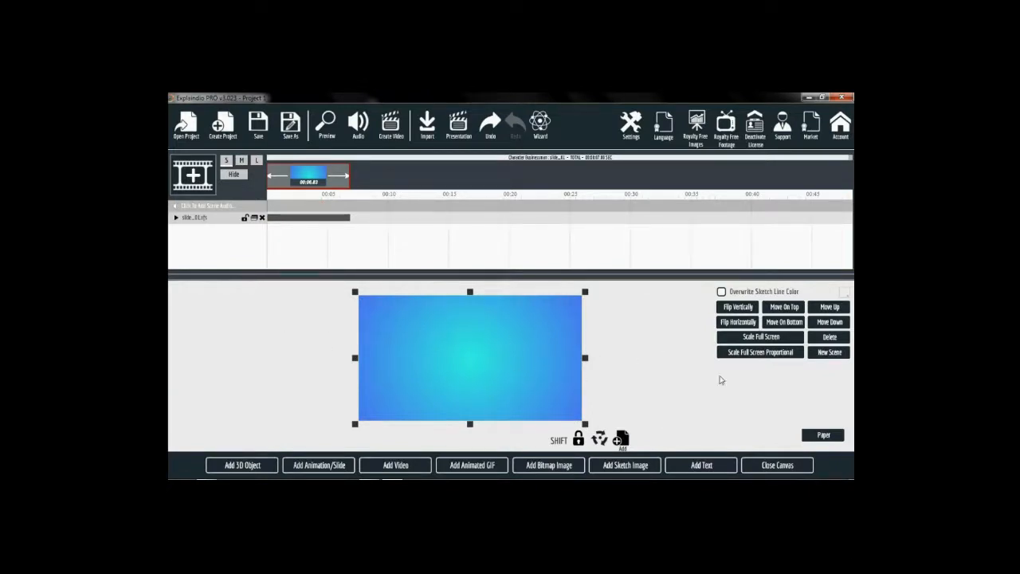
click(780, 465)
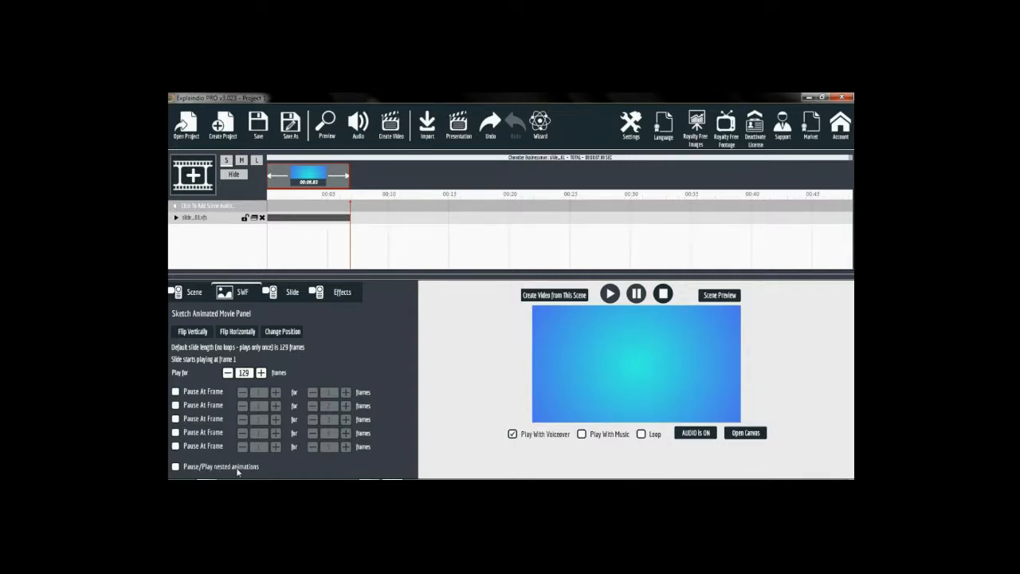
Customize the slide animation's texts: replace the name in the greeting and set the second text area to "He is a Videomaker".
click(293, 293)
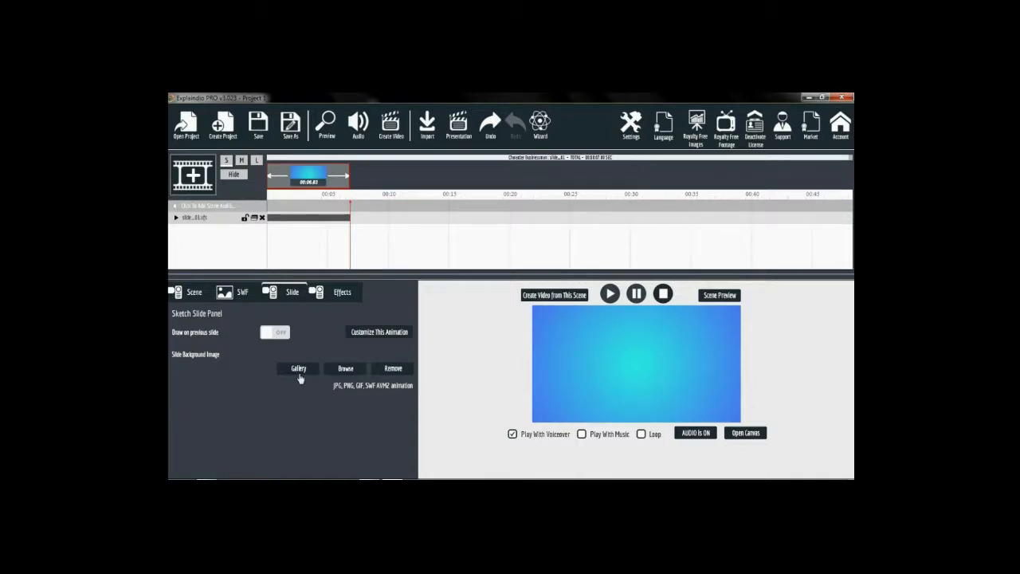
click(389, 333)
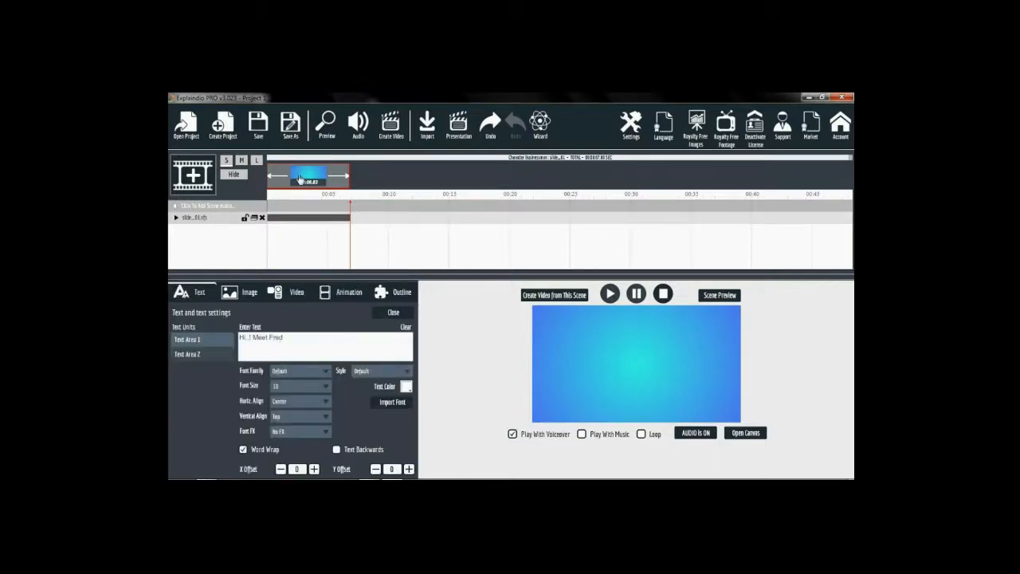
click(315, 193)
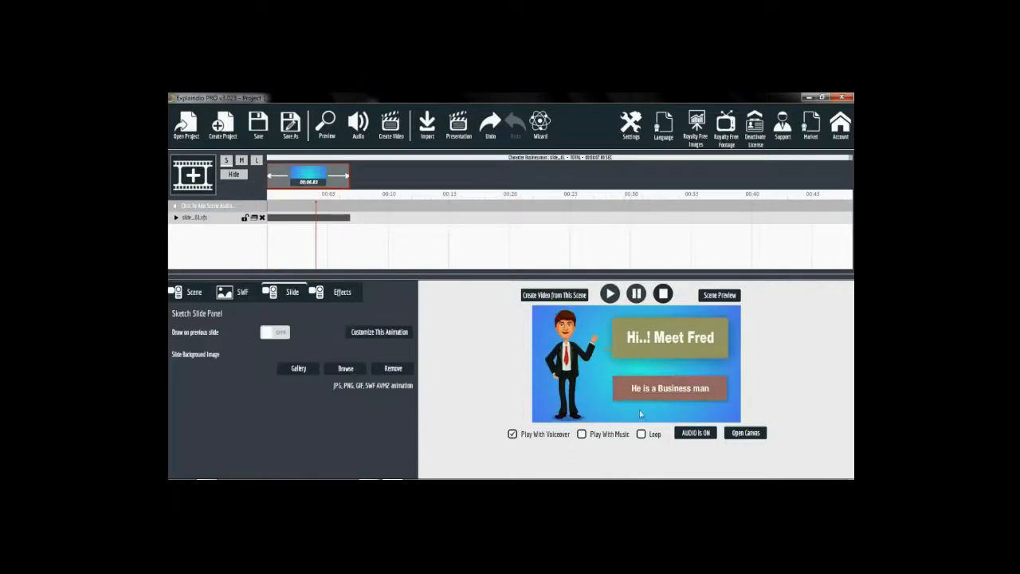
click(370, 333)
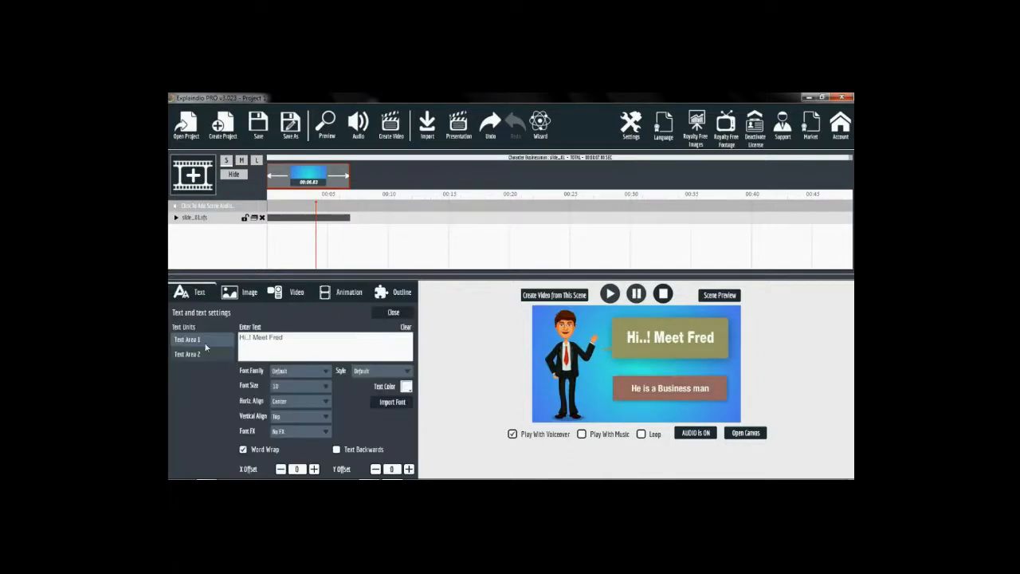
drag(301, 334, 264, 341)
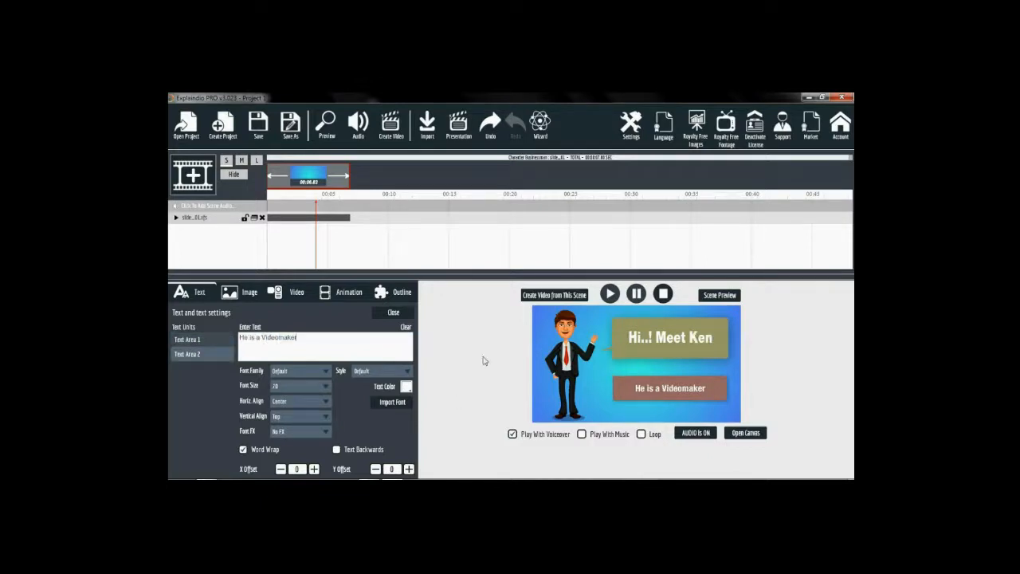
Colour the second text area's caption yellow and reduce its X offset by two increments.
click(293, 372)
click(256, 387)
click(405, 387)
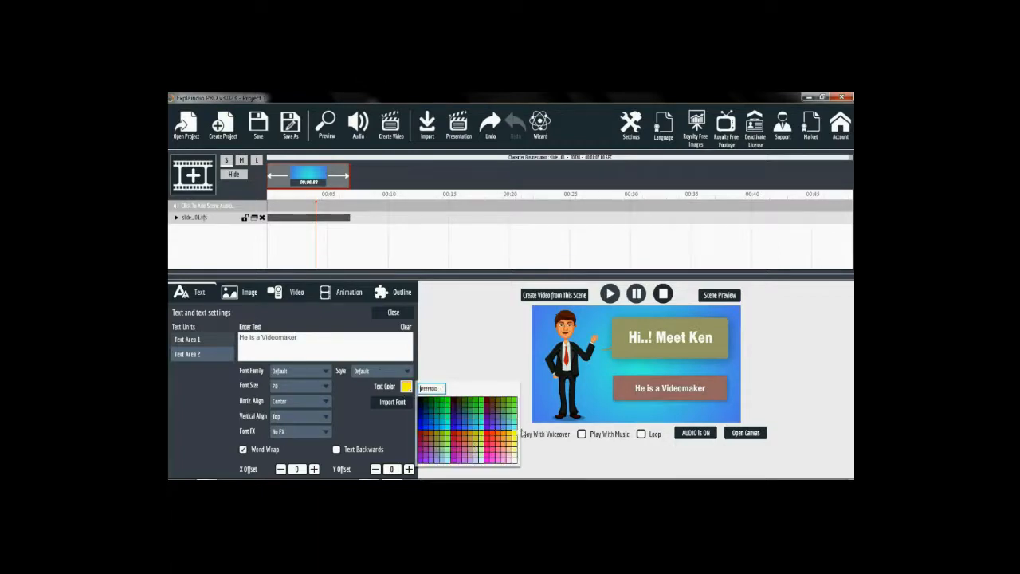
click(516, 437)
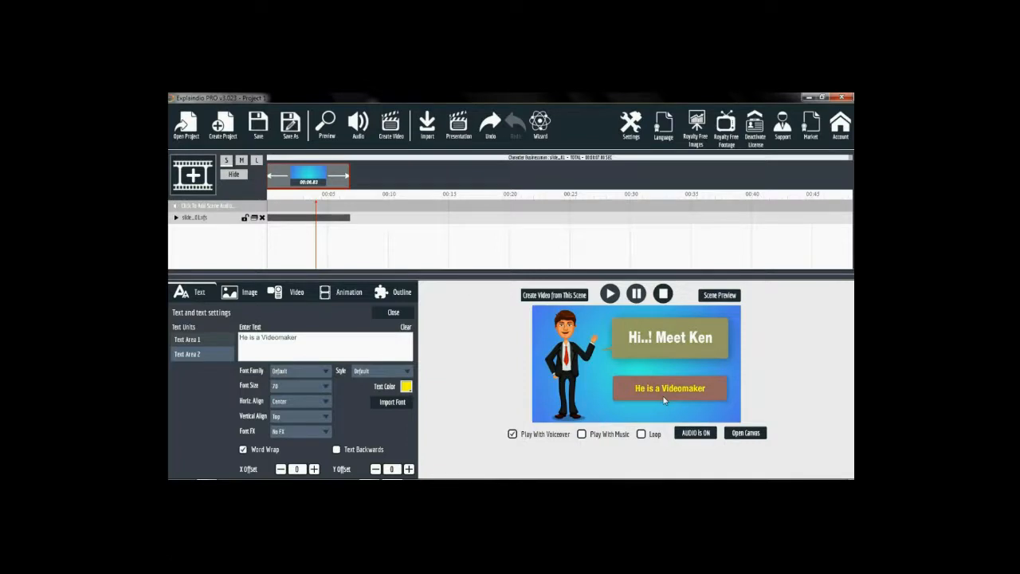
click(281, 468)
click(280, 469)
Try a greyscale office photo from the computer as the slide animation's background image.
click(241, 300)
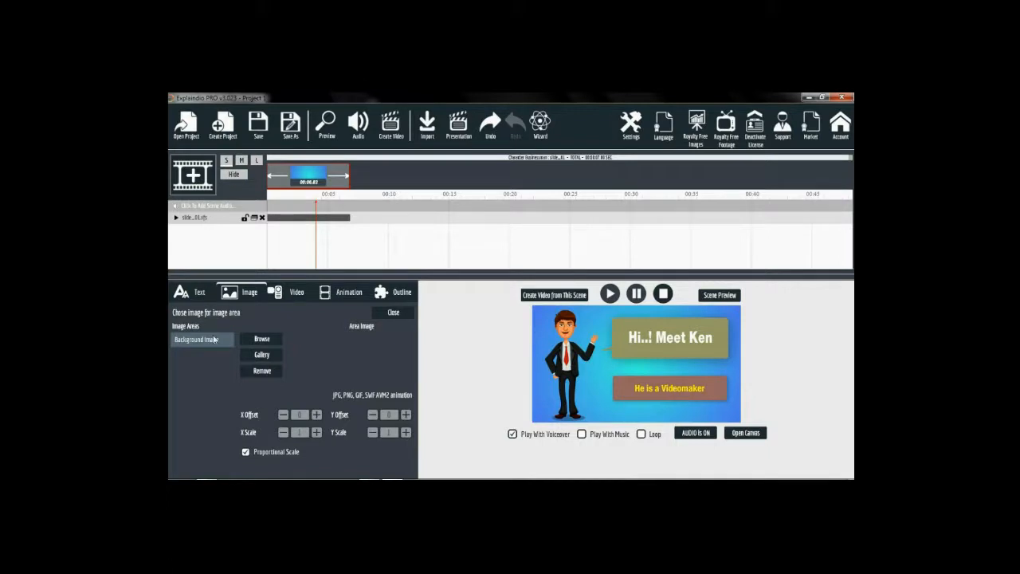
click(257, 341)
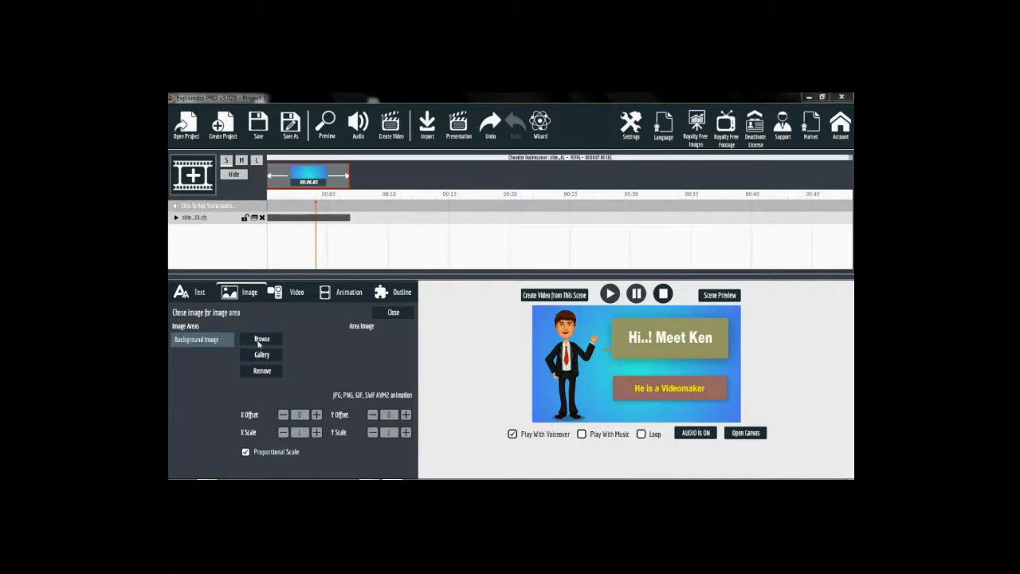
click(206, 173)
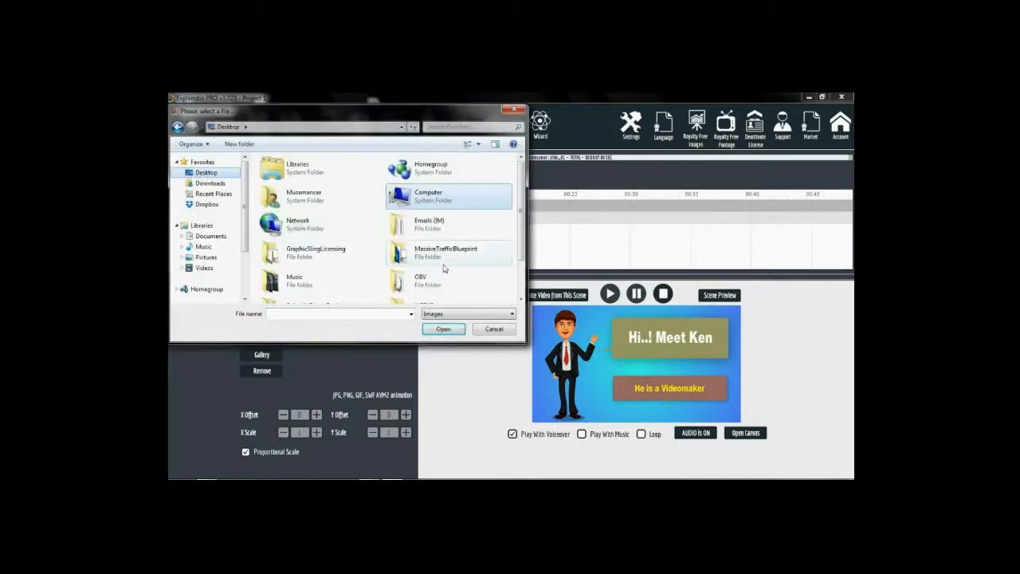
double_click(314, 278)
click(337, 175)
click(433, 329)
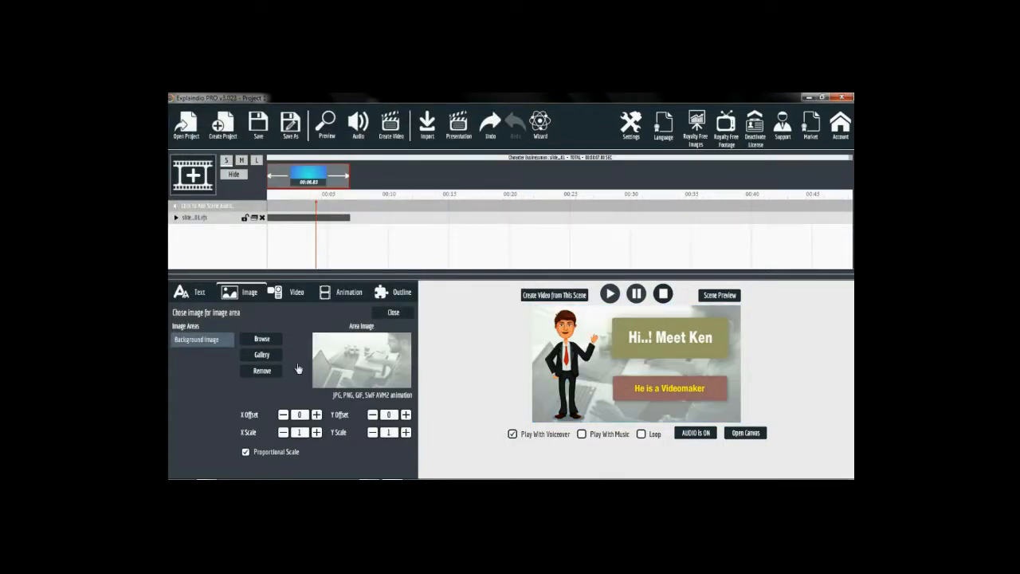
Look at the image gallery for the Background Image area, and remove the area's current photo.
click(263, 354)
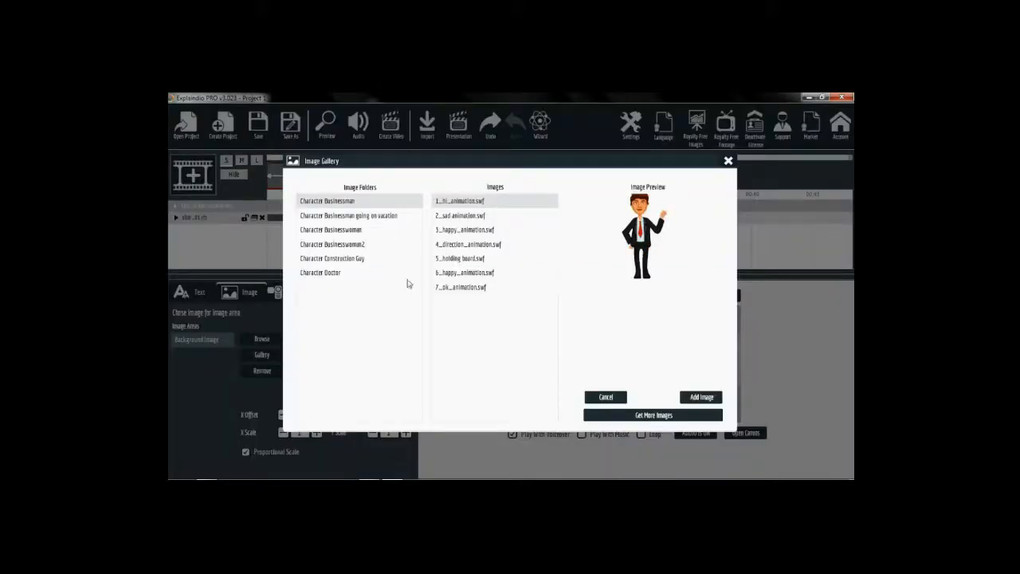
click(728, 160)
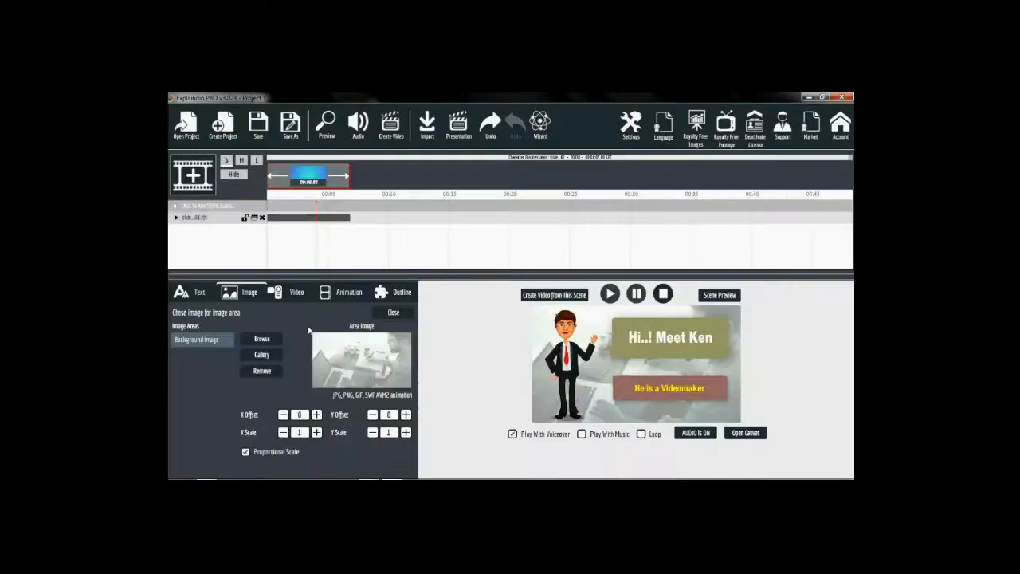
click(273, 372)
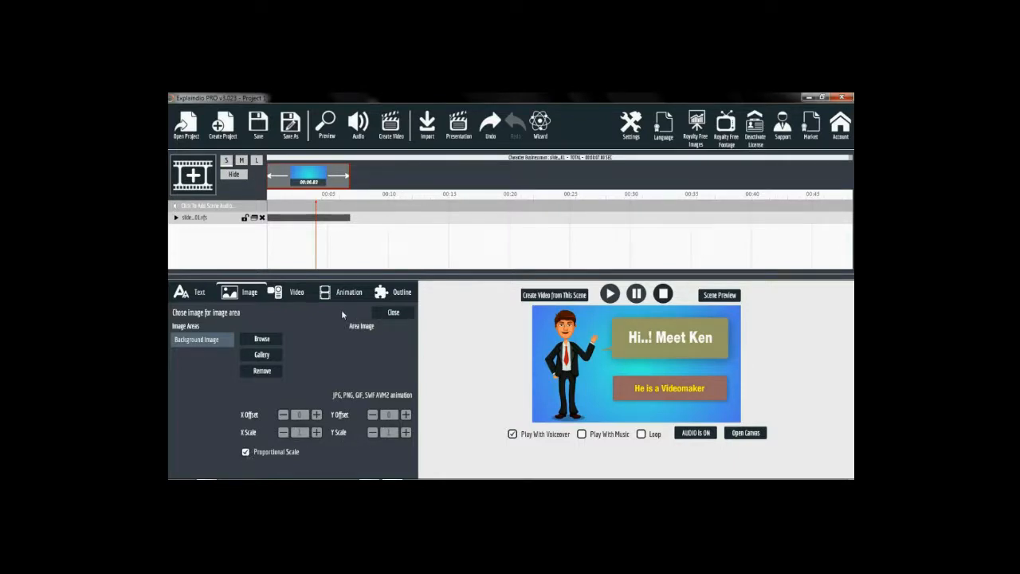
Try video1 from the OBV folder in Video Area 1 and replay the slide.
click(291, 295)
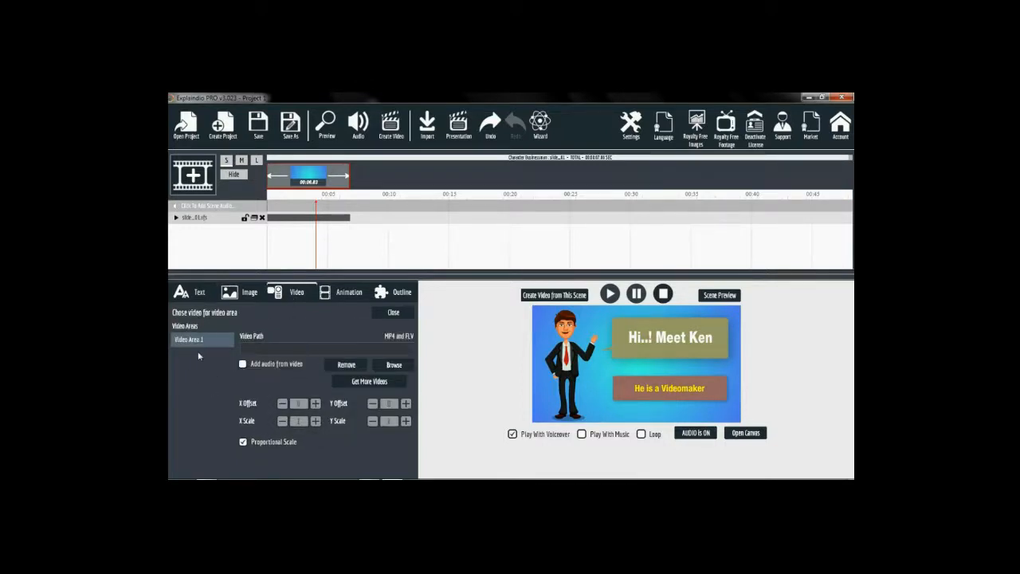
click(392, 366)
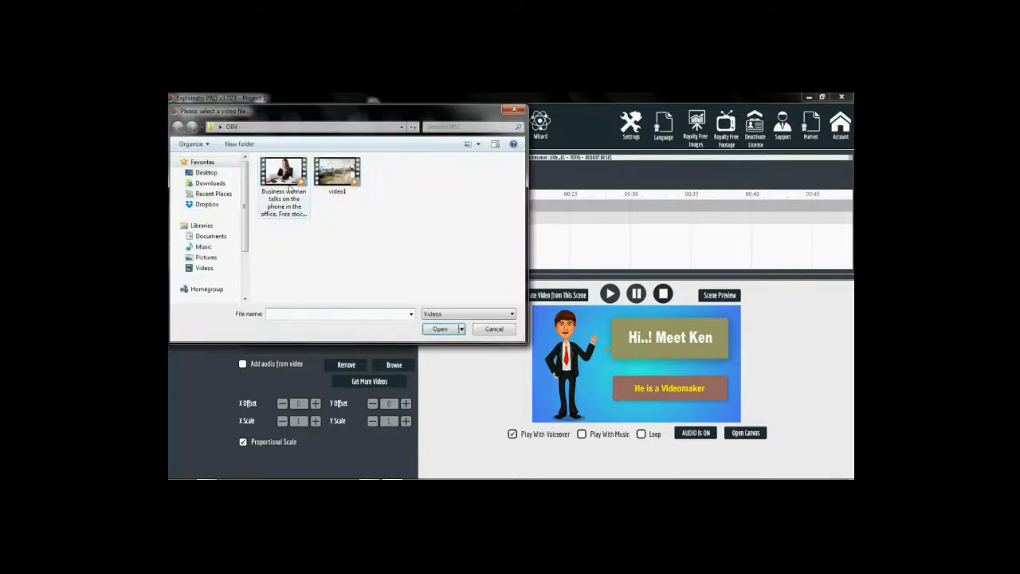
click(337, 174)
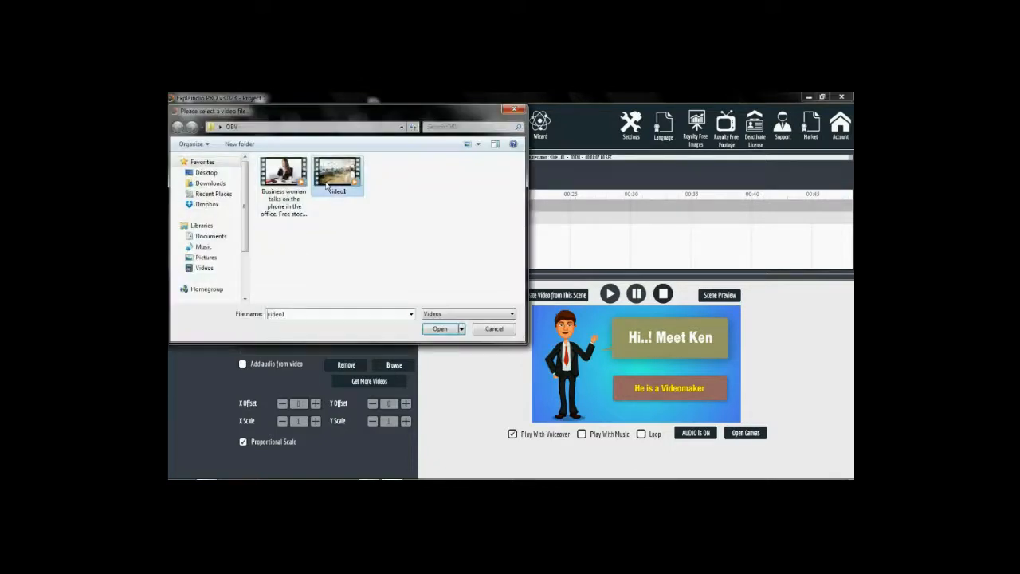
click(441, 330)
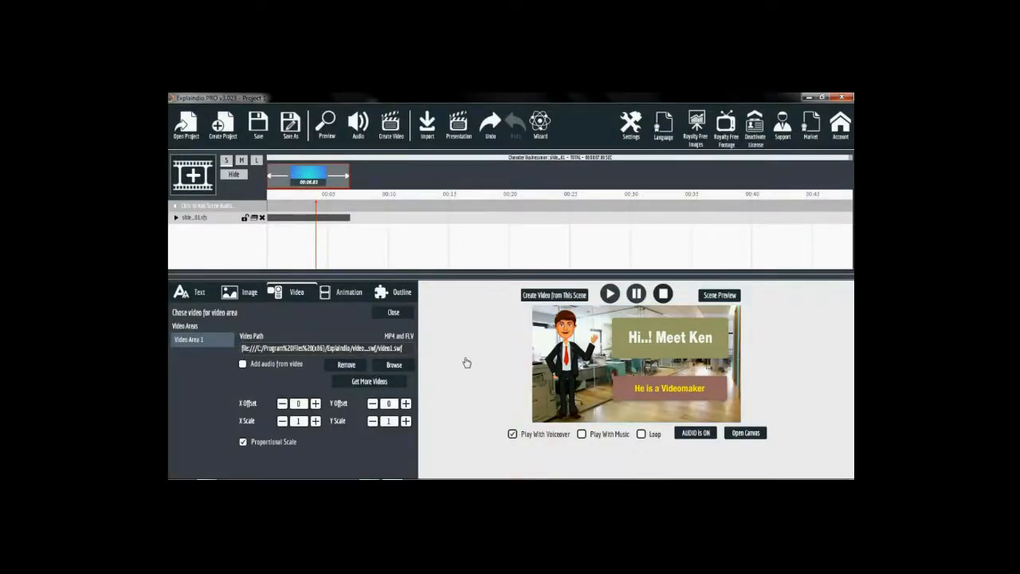
click(317, 187)
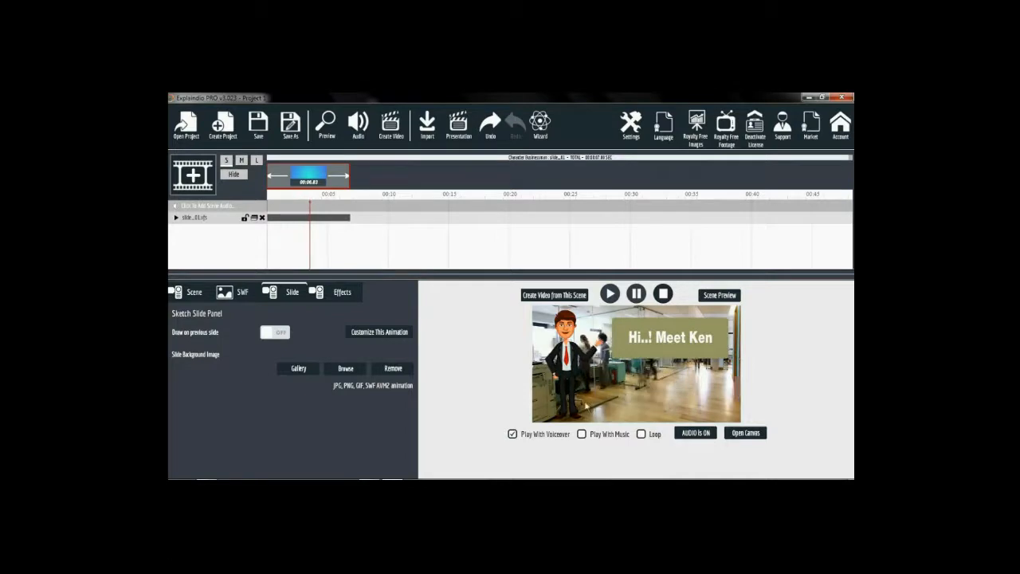
Try the slide's extra animations with Animation 1 set to 3 and Animation 2 set to 5, and replay the slide.
click(388, 333)
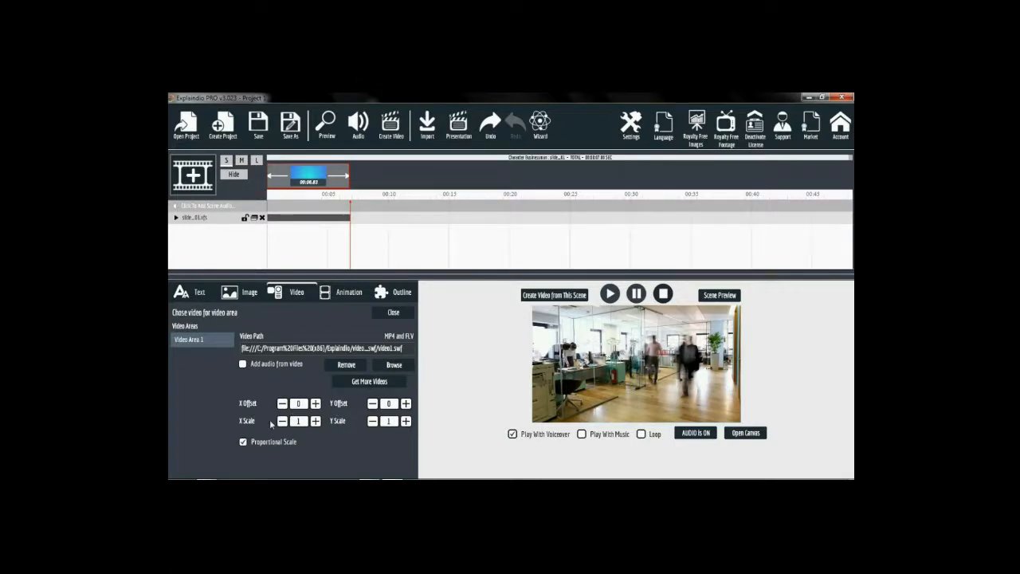
click(342, 293)
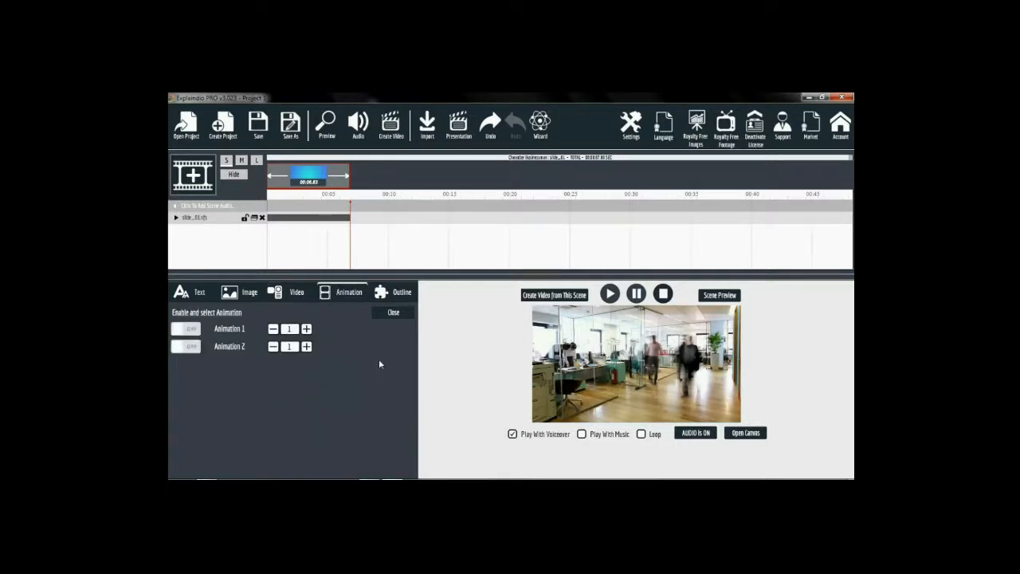
click(192, 328)
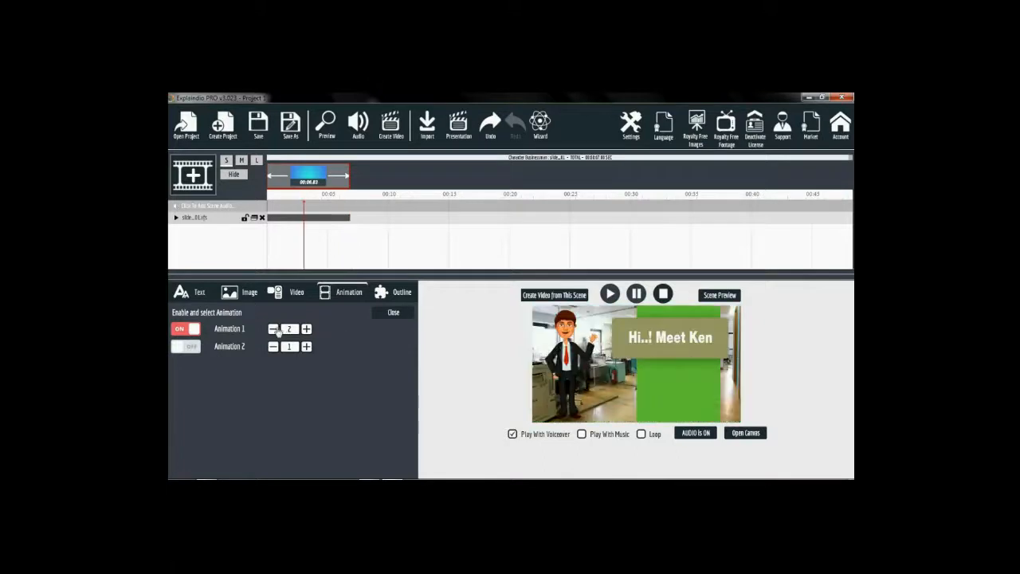
click(307, 329)
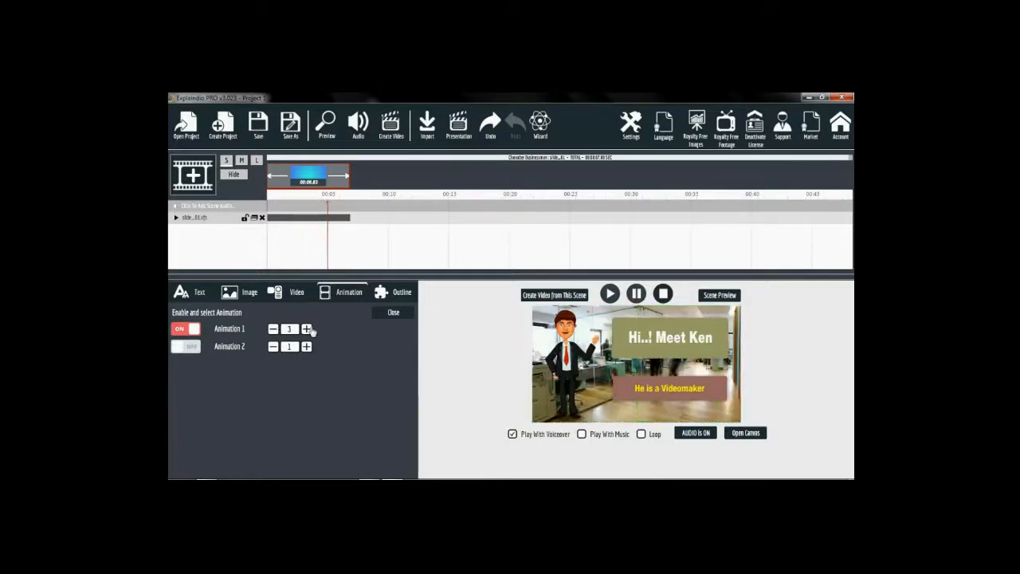
click(190, 346)
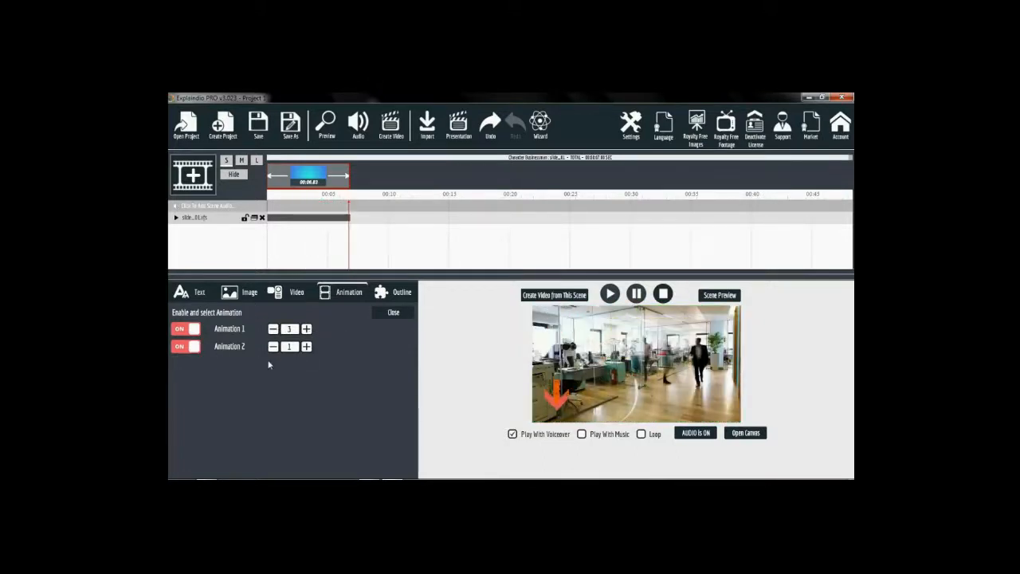
click(307, 347)
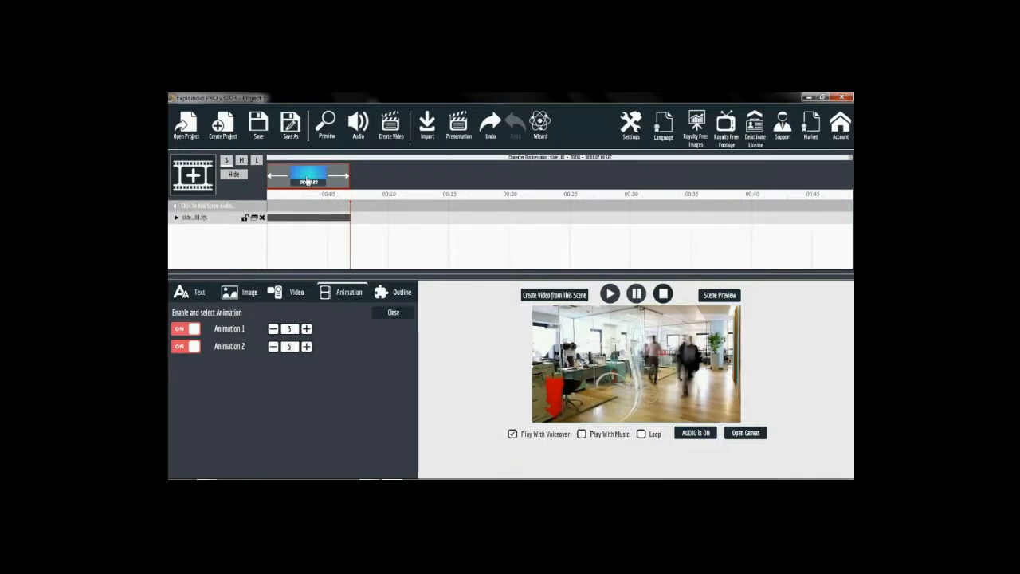
click(307, 180)
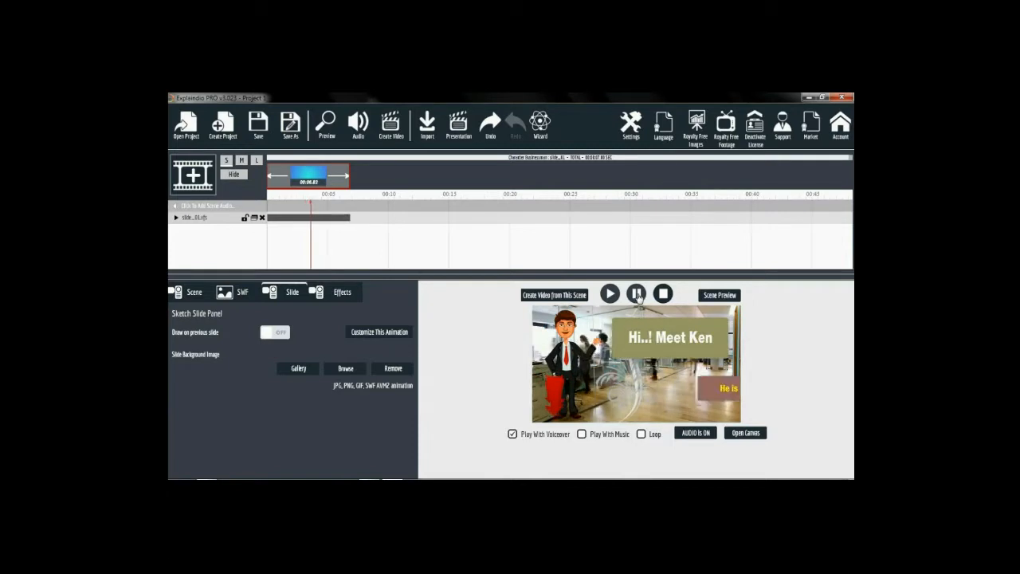
Remove the video from the slide animation's Video Area 1.
click(395, 292)
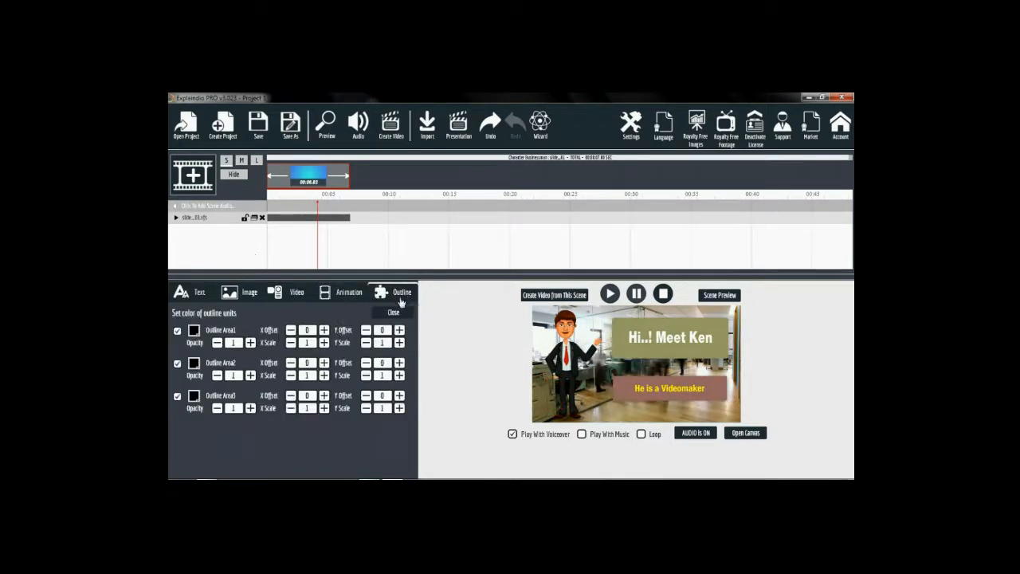
click(304, 299)
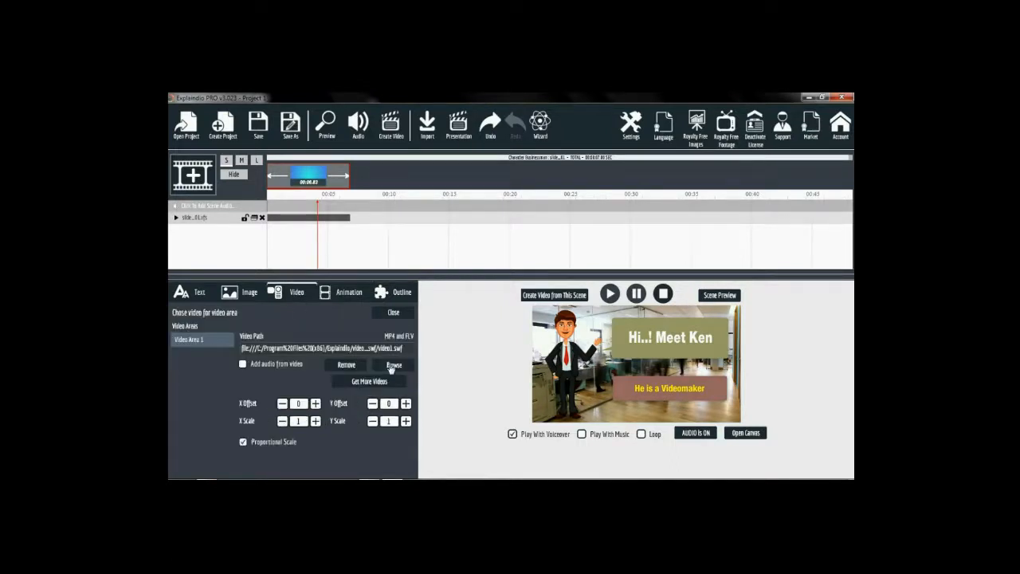
click(346, 365)
Customize the slide's outline units: disable Outline Area1, colour Outline Area2 orange and Outline Area3 golden yellow.
click(383, 293)
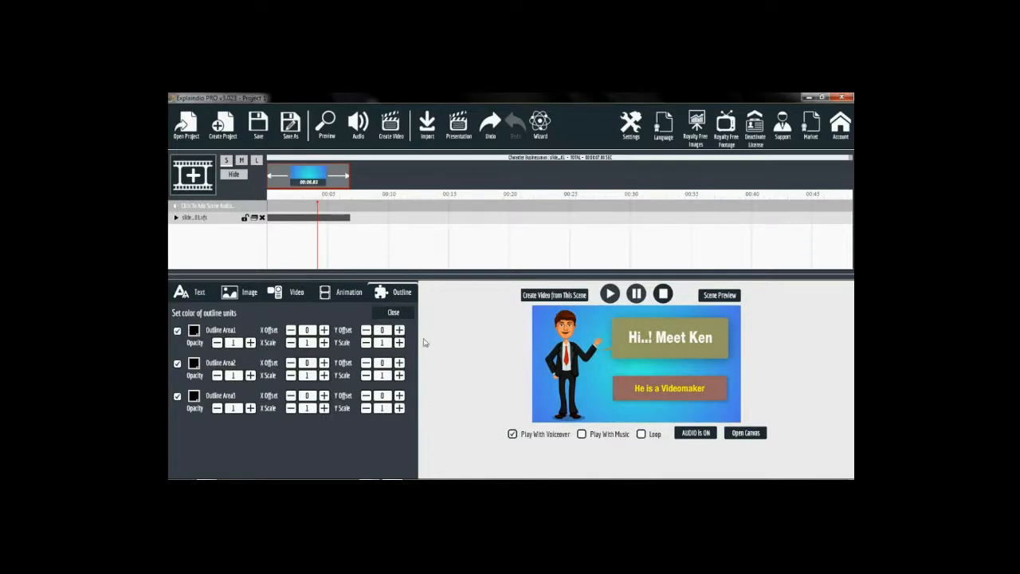
click(178, 331)
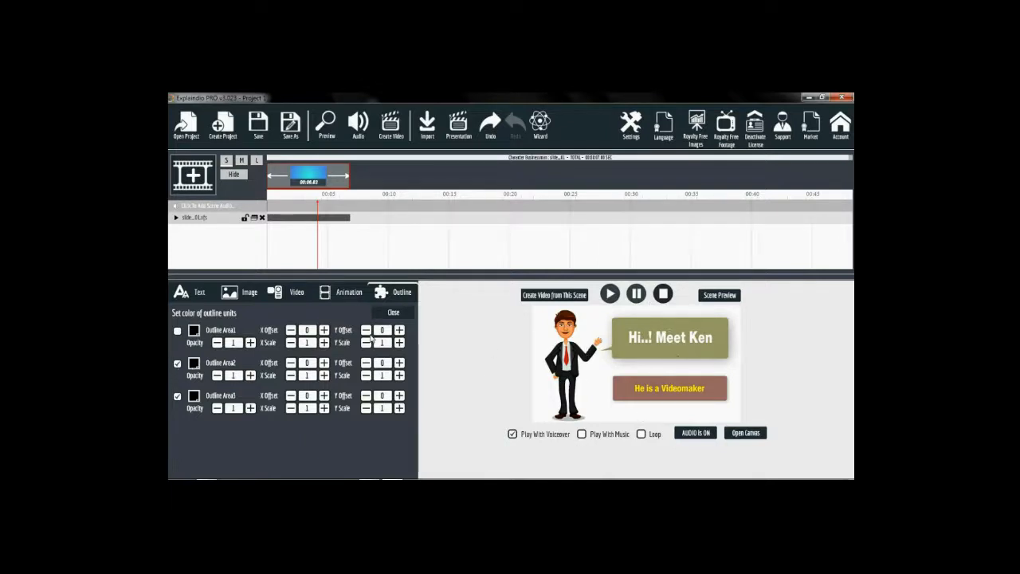
click(194, 362)
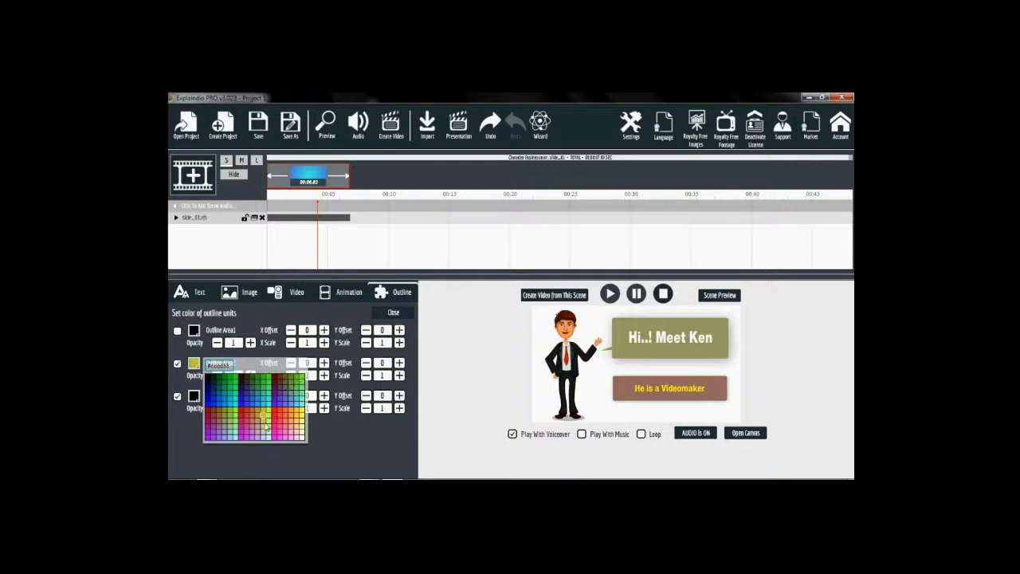
click(292, 413)
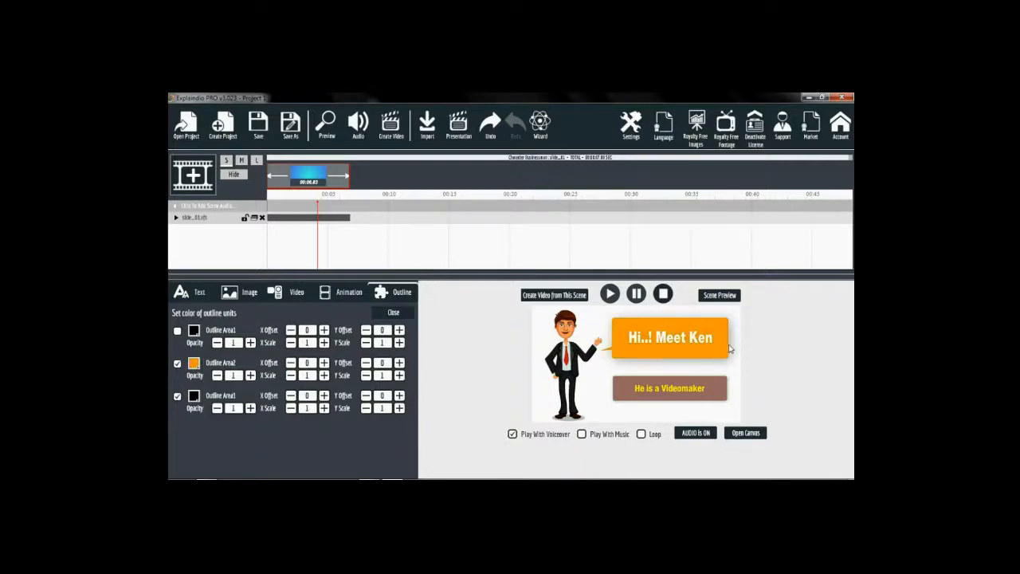
click(193, 396)
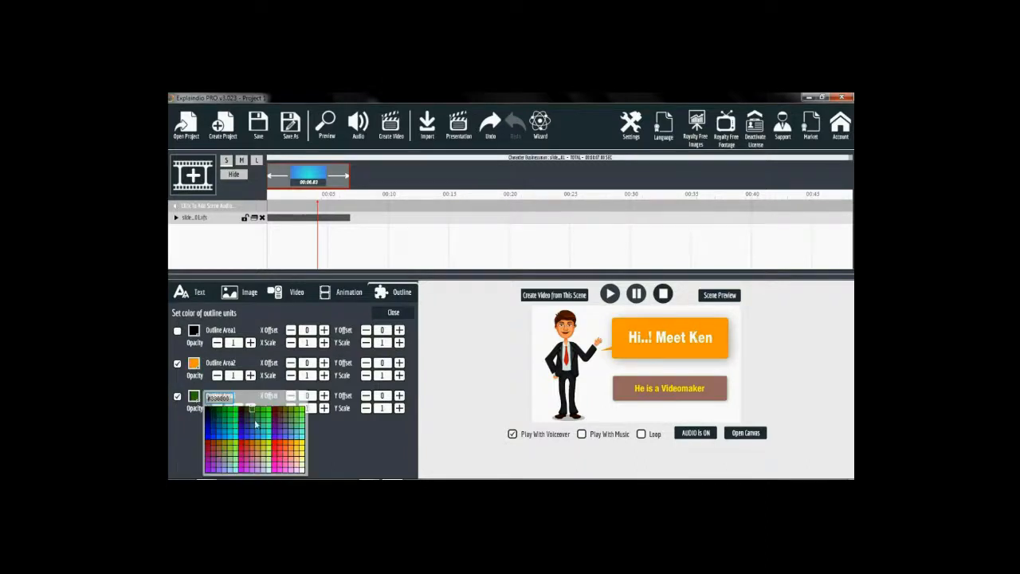
click(300, 446)
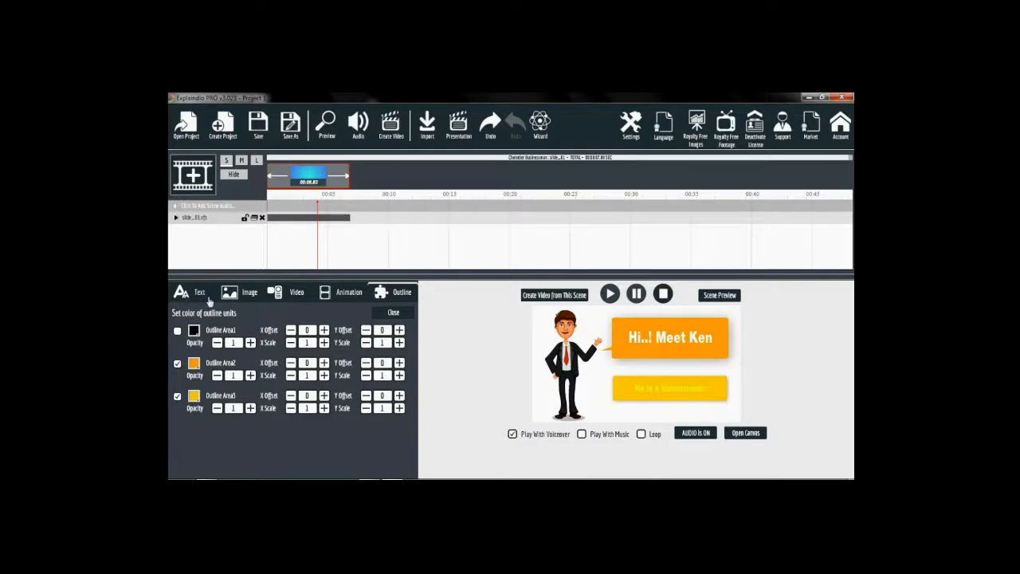
Replay the slide and choose the pencil-holding hand with the dark cuff from the pen gallery as its sketching hand.
click(313, 181)
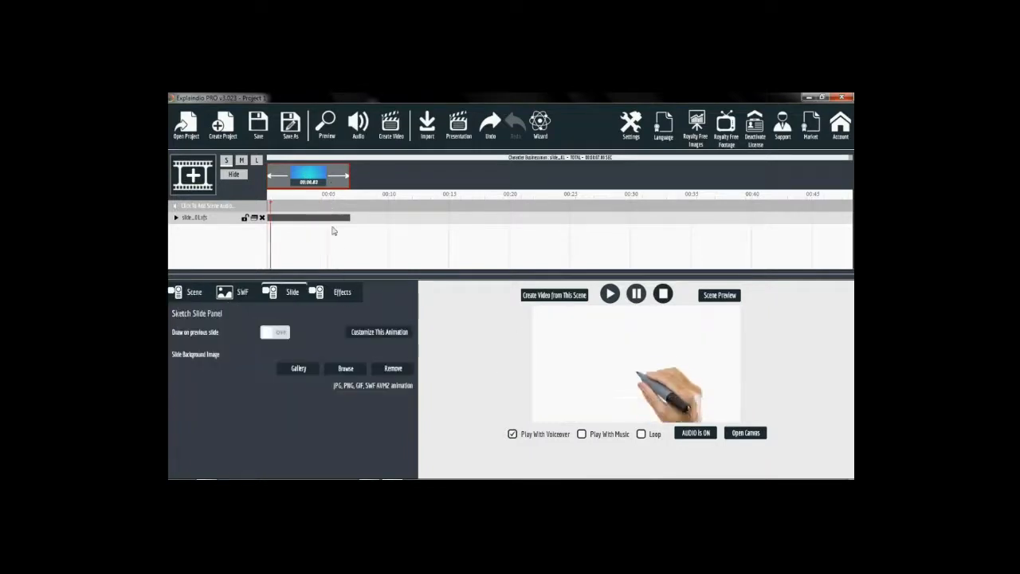
click(338, 295)
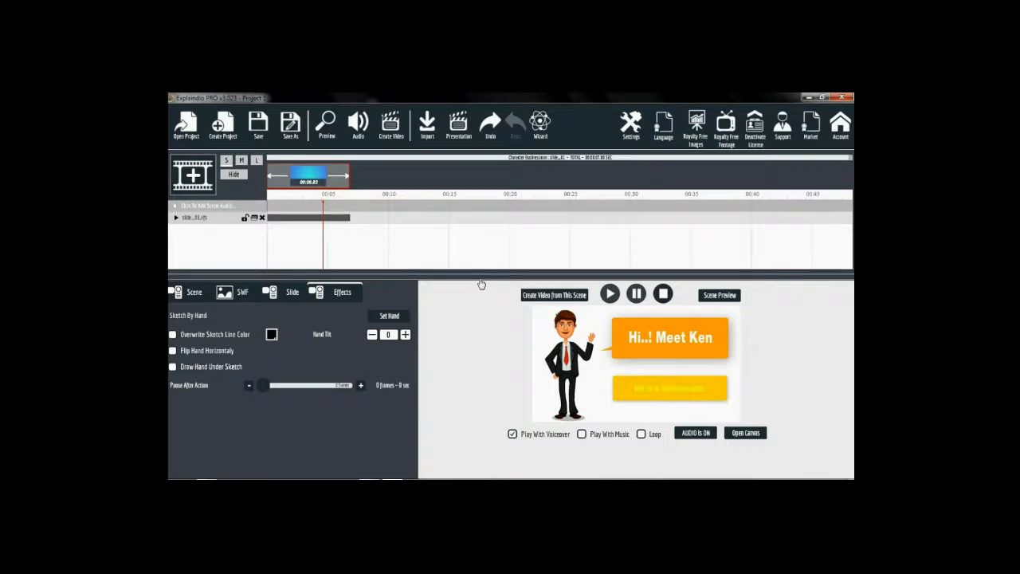
click(389, 316)
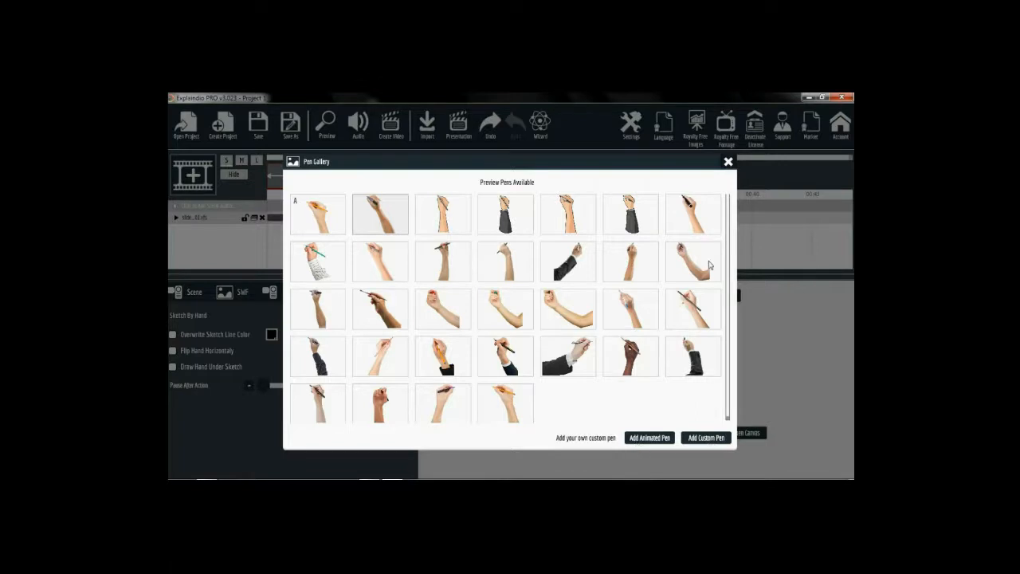
click(727, 162)
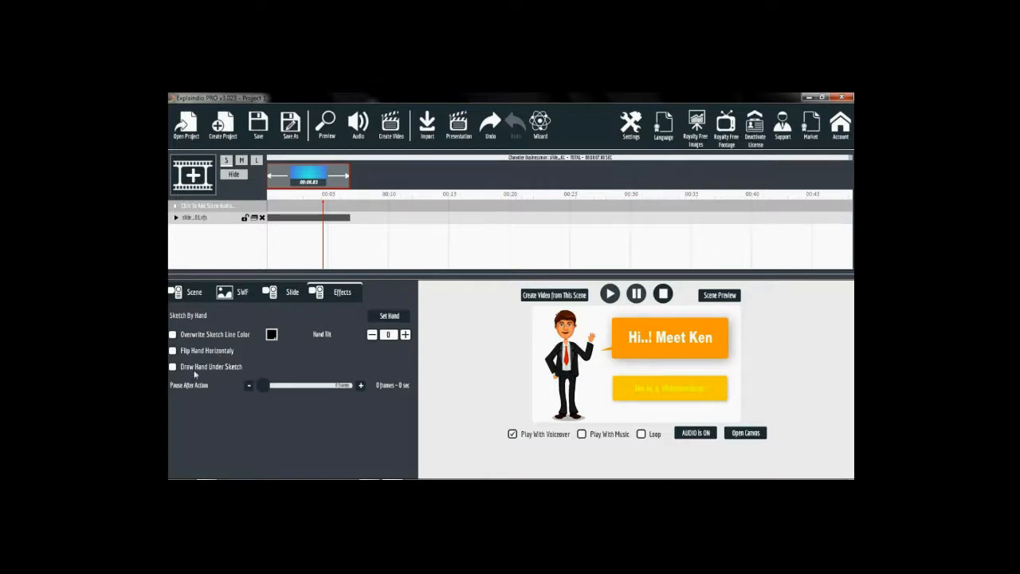
click(380, 319)
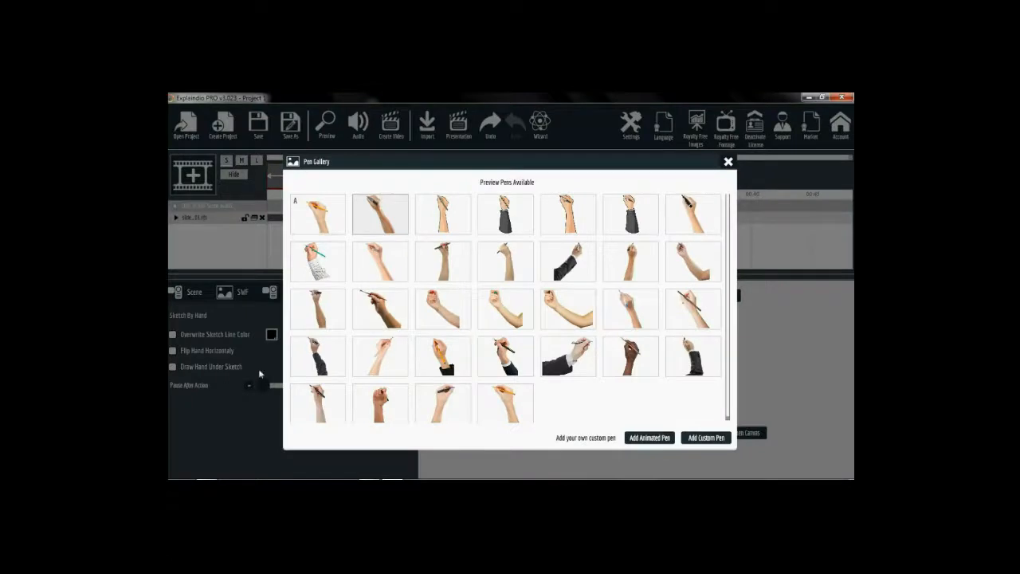
click(449, 373)
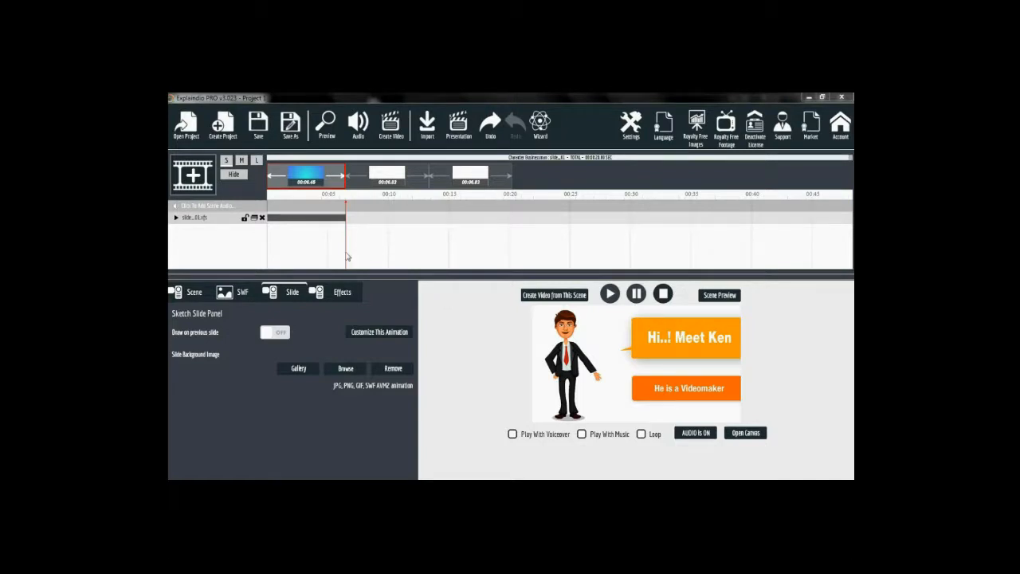
Try the Music 1 MP3 from the OBV folder as the first scene's audio and remove it again.
click(219, 209)
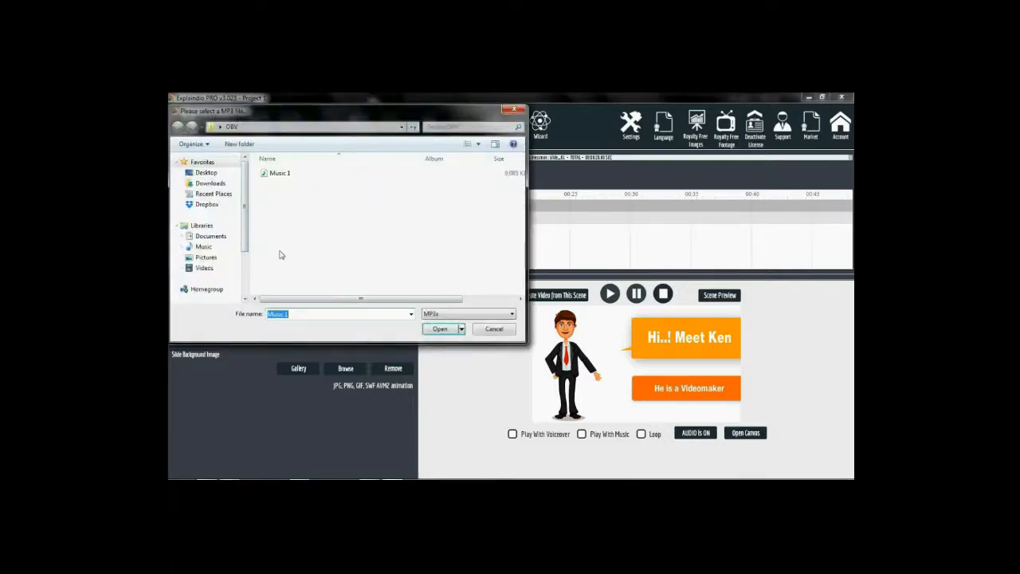
click(470, 313)
drag(323, 114, 358, 131)
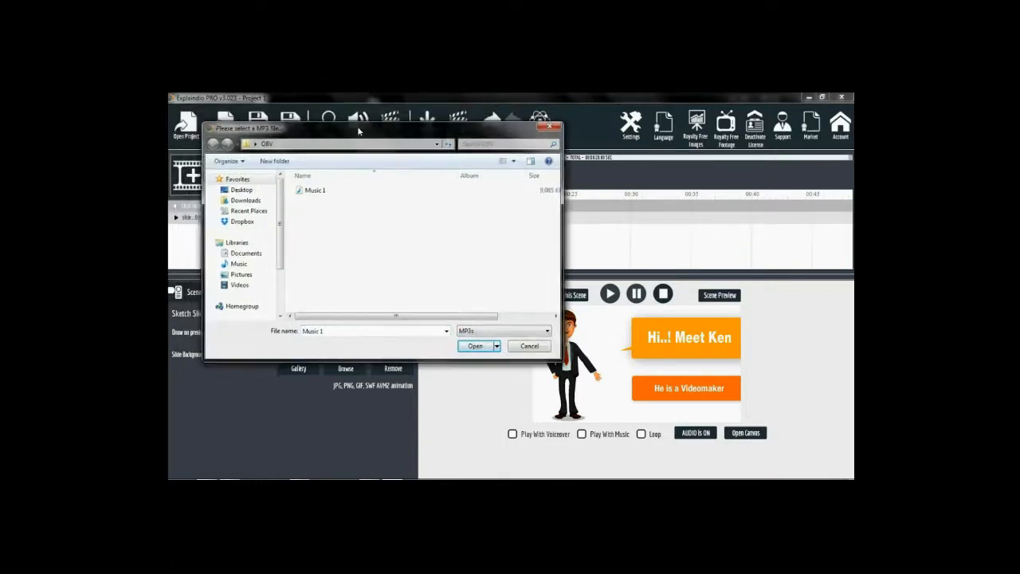
click(316, 193)
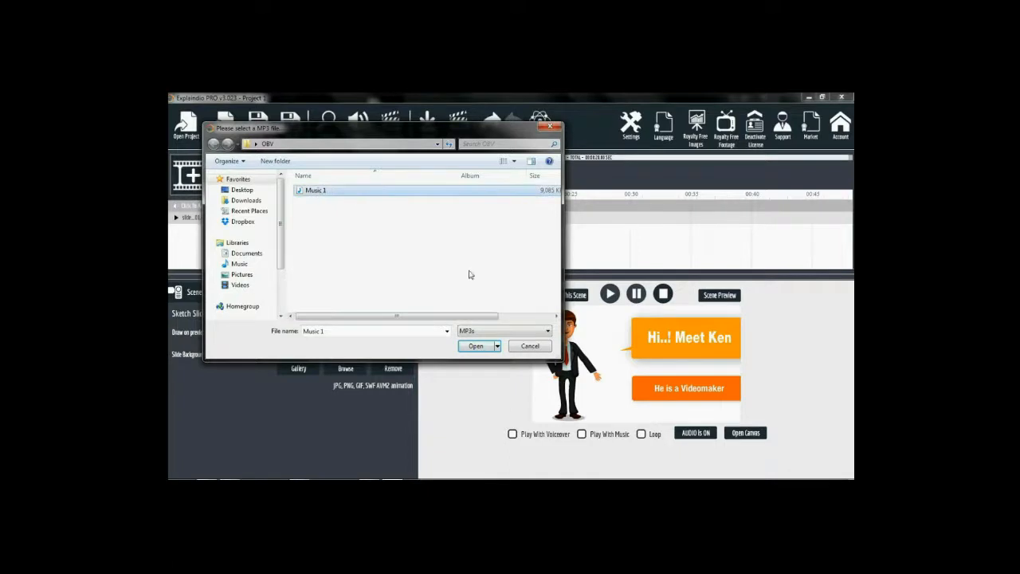
click(476, 346)
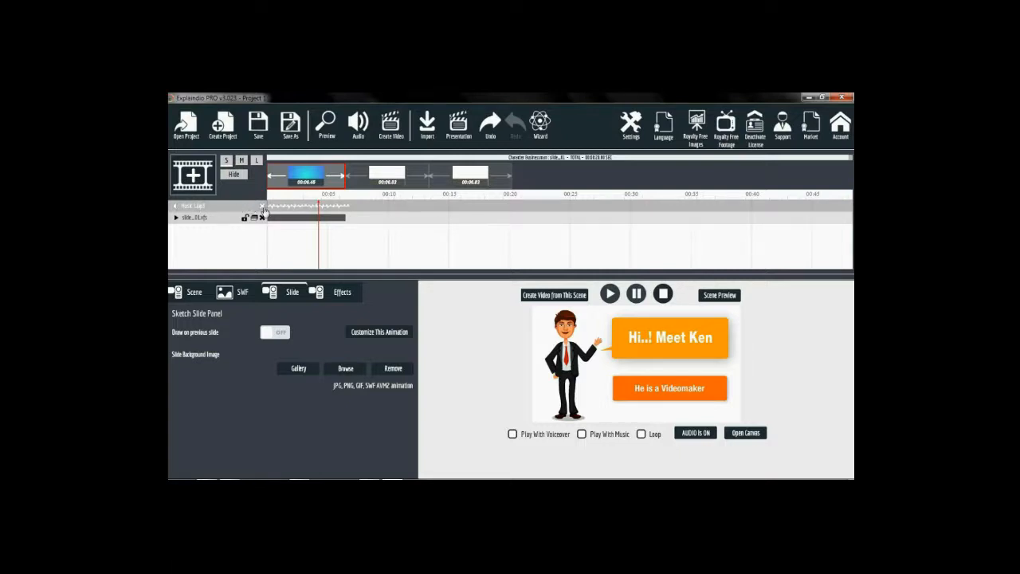
click(263, 207)
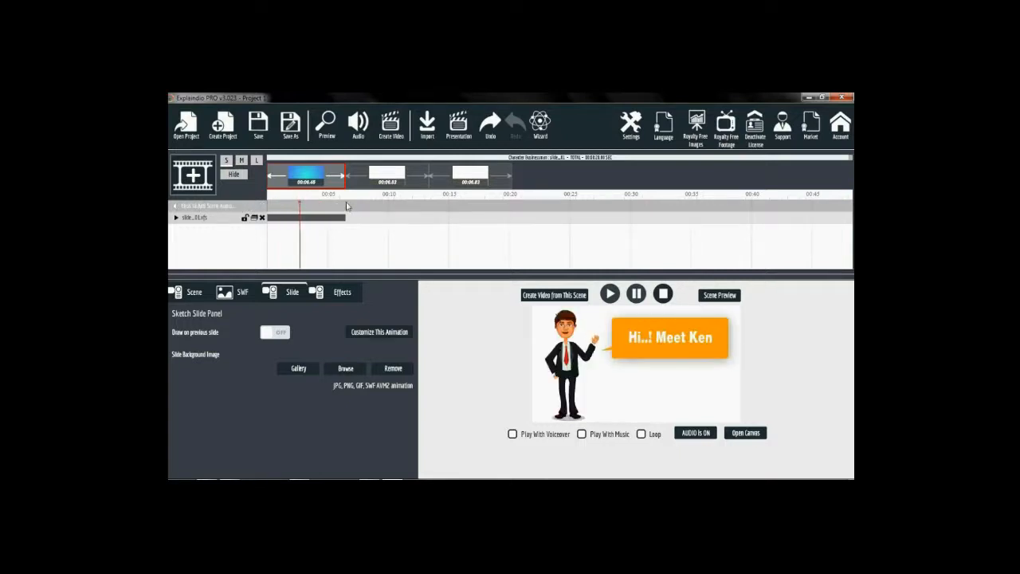
Open the project's sound settings and try switching the Voice and Music tracks off and on.
click(356, 132)
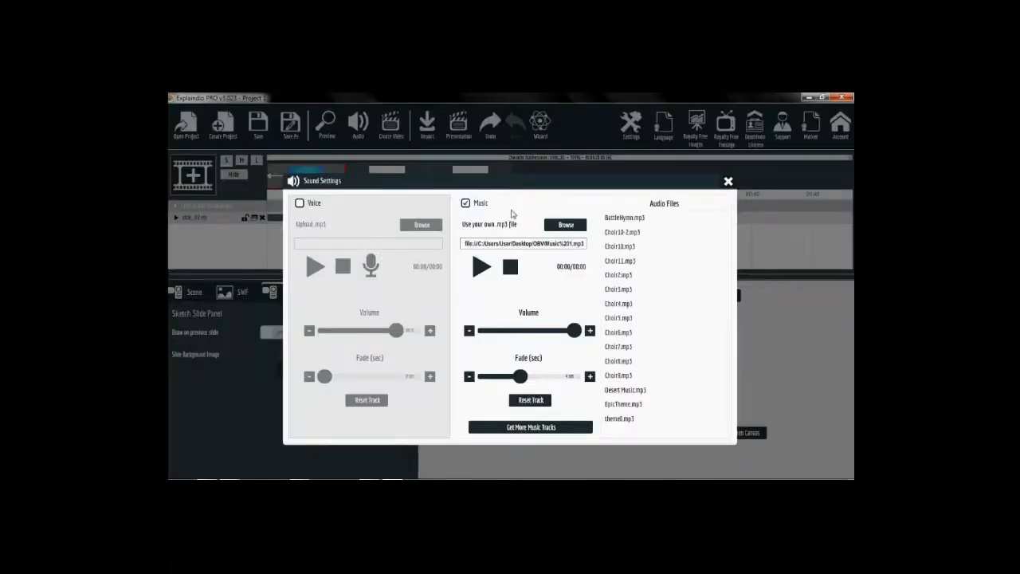
click(466, 205)
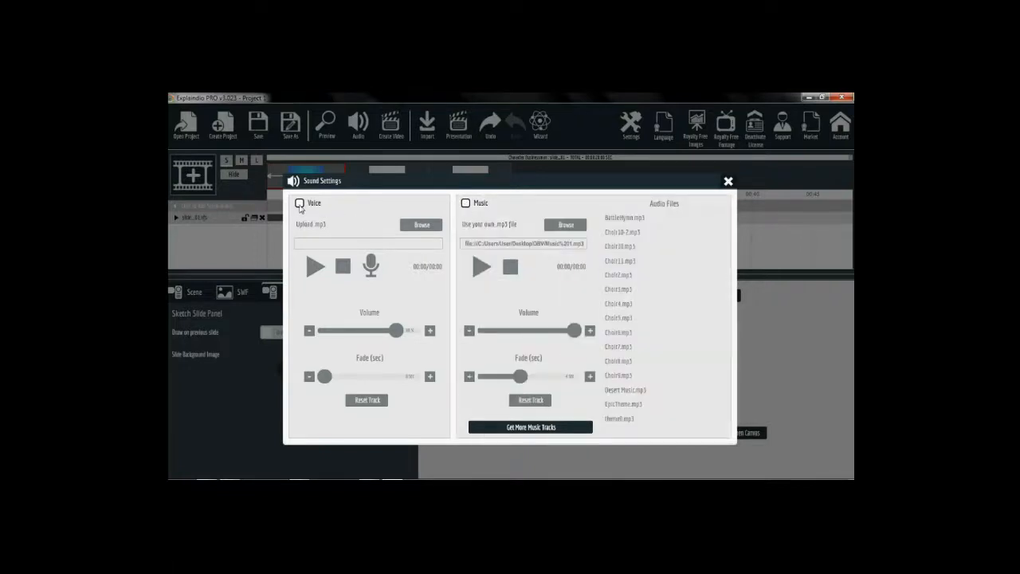
click(300, 204)
click(300, 203)
click(467, 204)
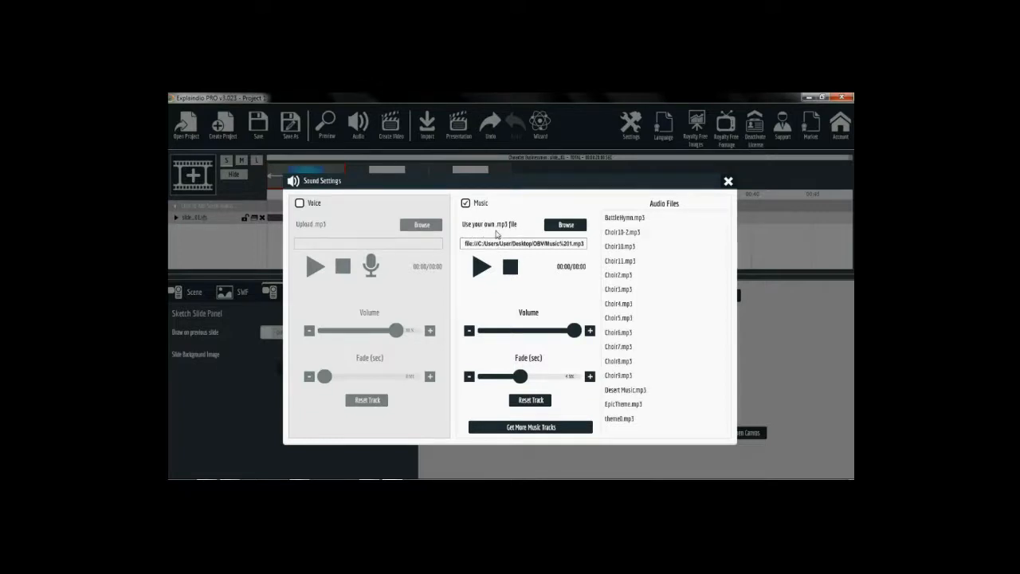
click(561, 227)
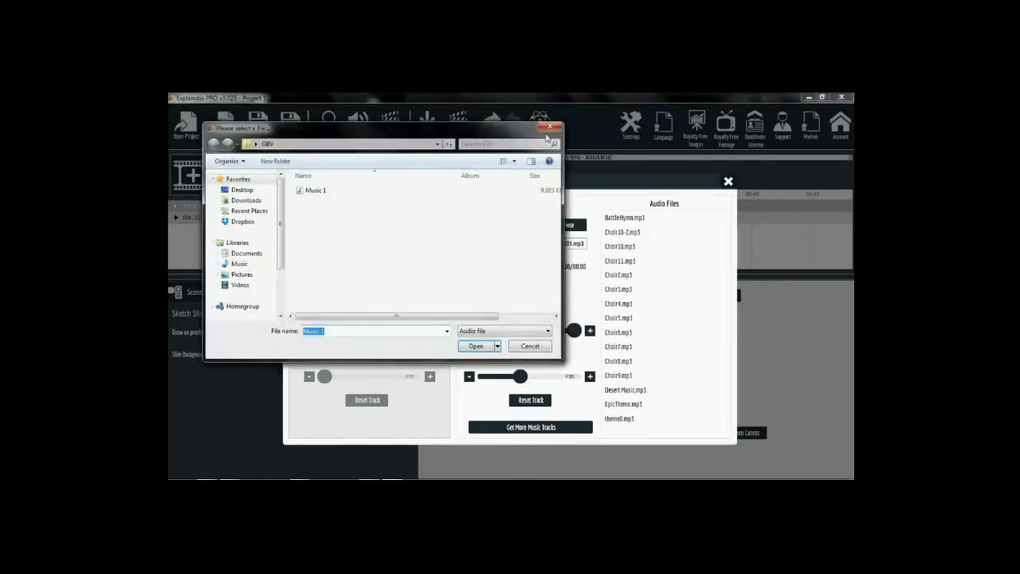
click(550, 126)
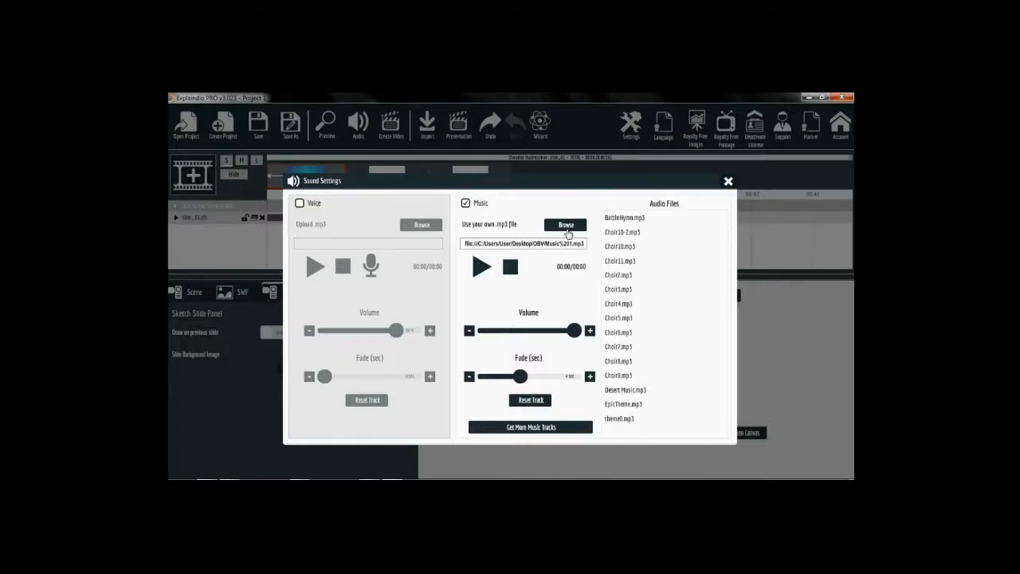
Try BattleHymn.mp3 as the project music and slightly lower the music's volume and fade time.
click(566, 226)
click(475, 346)
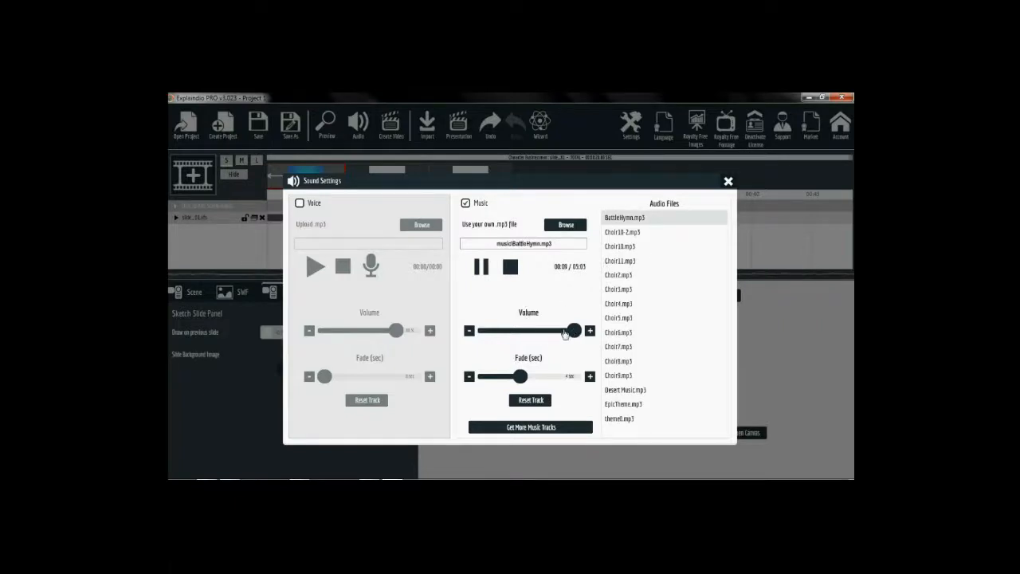
mouse_move(574, 330)
mouse_down()
mouse_move(475, 338)
mouse_move(561, 335)
mouse_up()
mouse_move(524, 374)
mouse_down()
mouse_move(504, 380)
mouse_move(517, 378)
mouse_up()
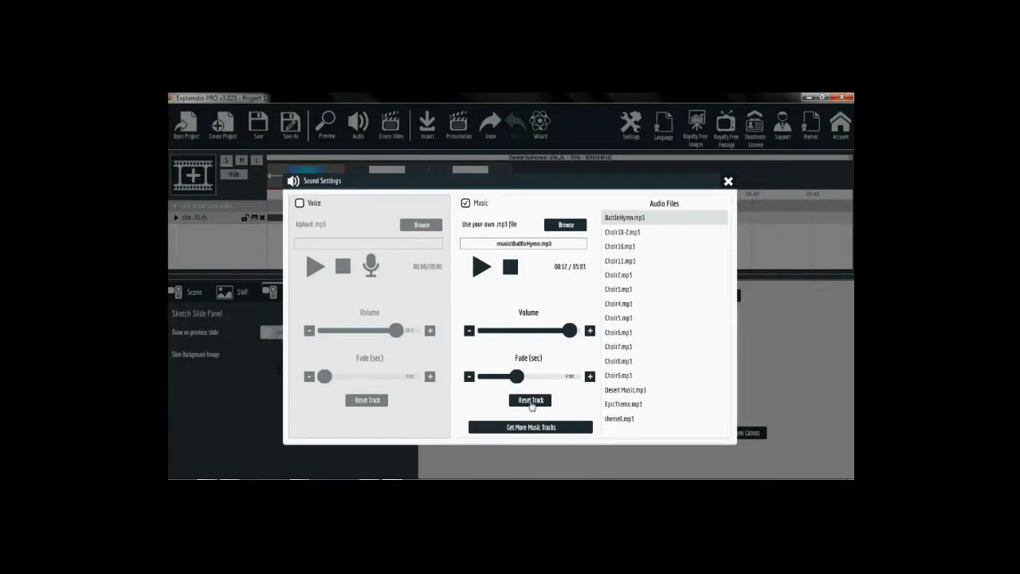
Reset the music track, enable Music again and load Music 1 from the OBV folder as the project music.
click(531, 400)
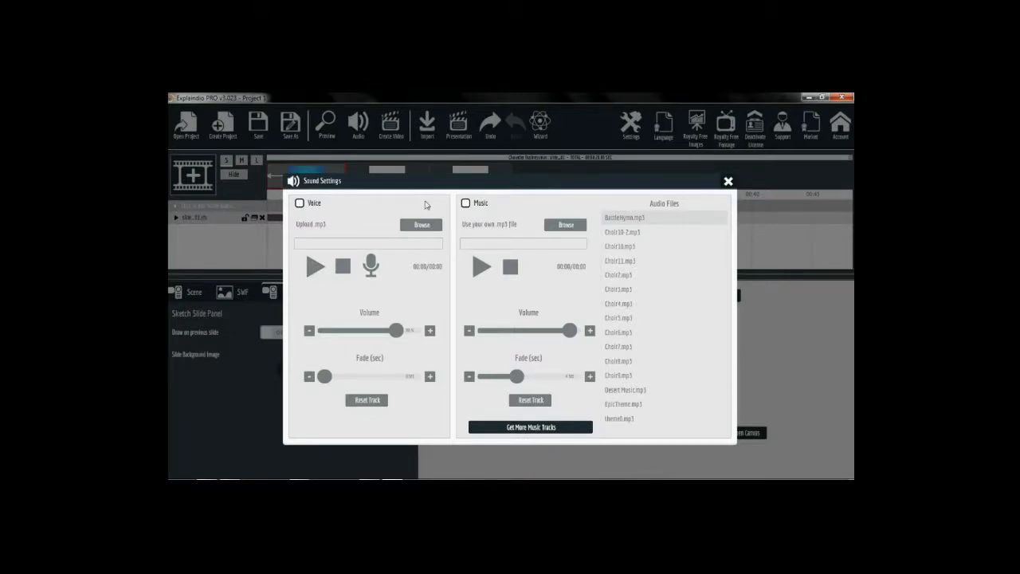
click(467, 204)
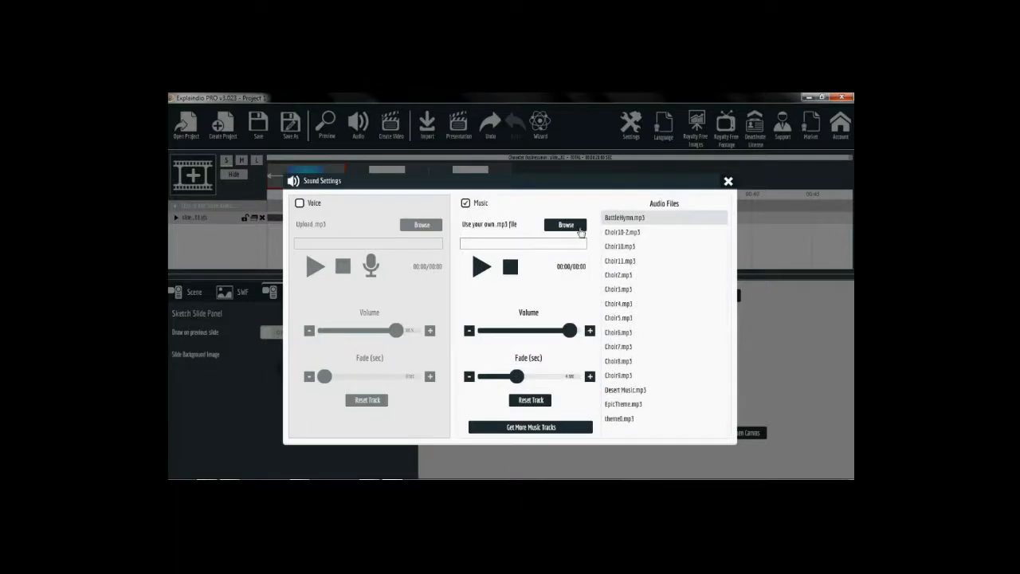
click(566, 225)
click(314, 189)
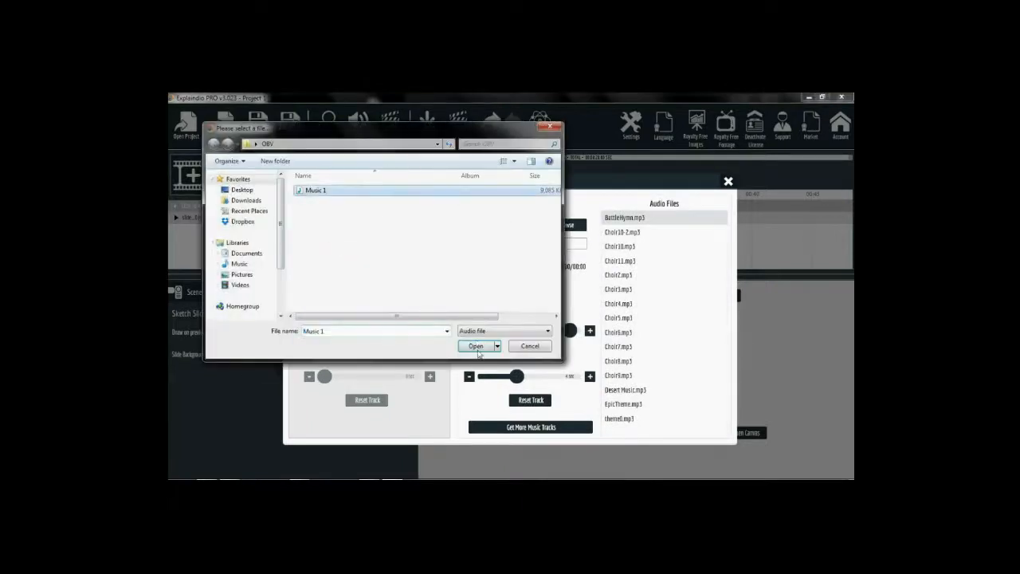
click(483, 346)
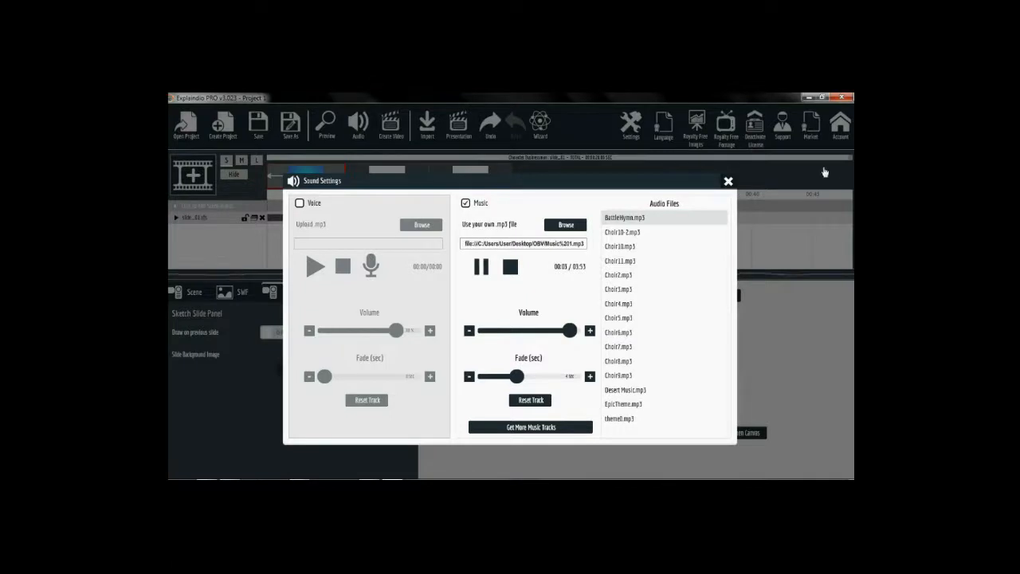
click(728, 182)
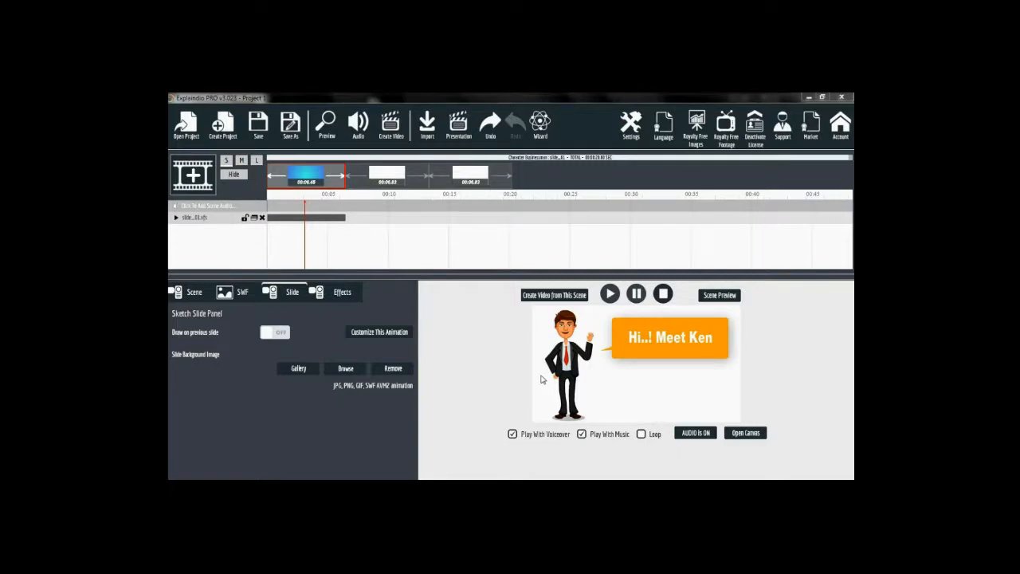
click(467, 186)
click(310, 183)
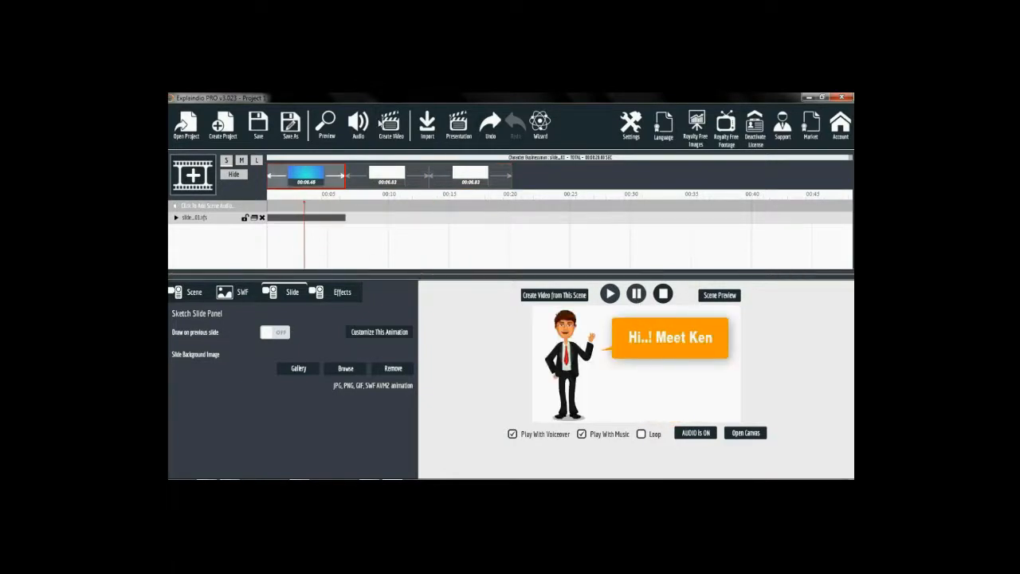
Configure the project's video export with size 1280x720 HD, quality Perfect and export speed Fastest.
click(392, 126)
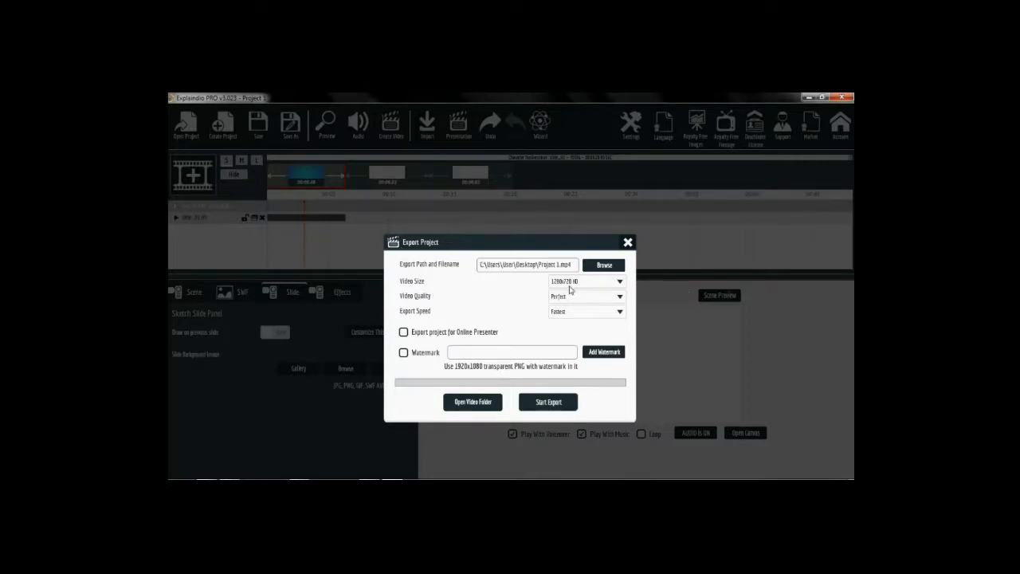
click(572, 285)
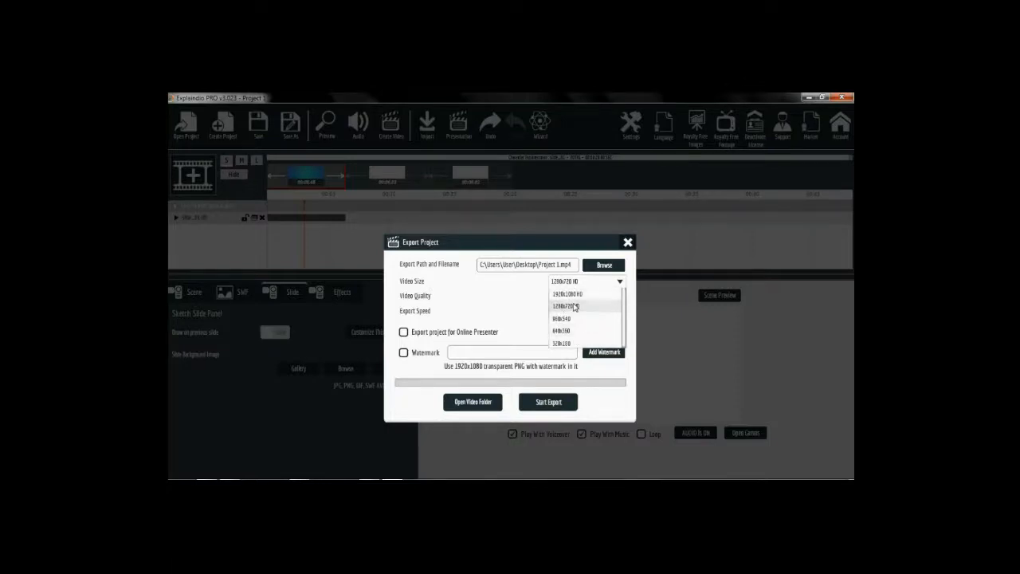
click(568, 305)
click(571, 302)
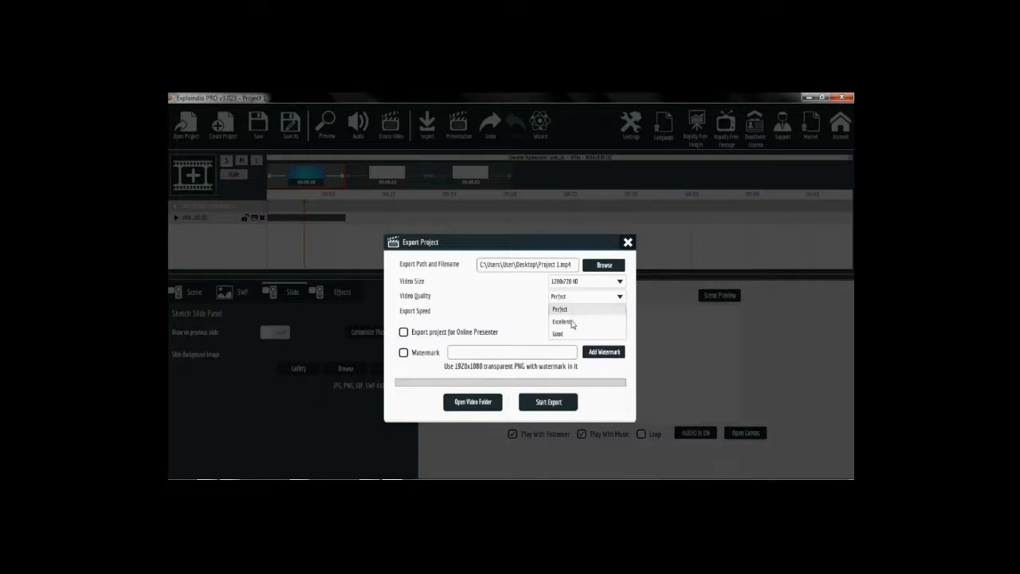
click(567, 314)
click(566, 312)
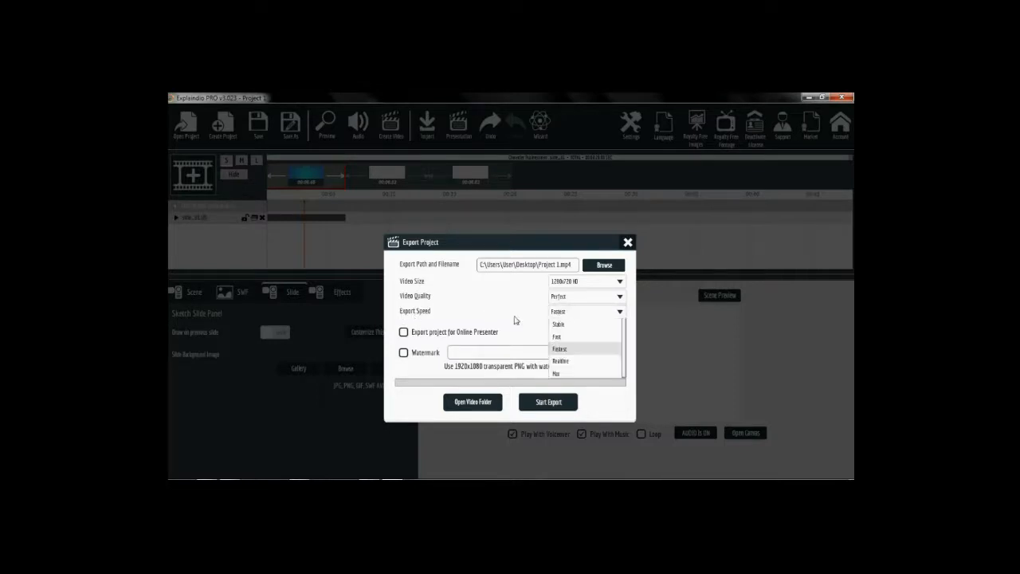
click(567, 352)
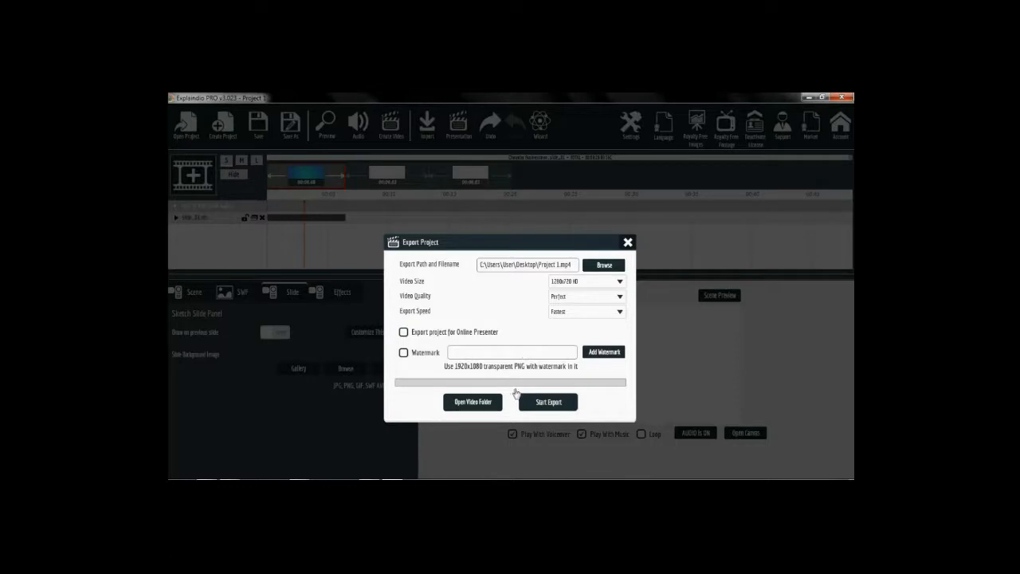
Export the project video to the Desktop under the file name Project 1.
click(556, 403)
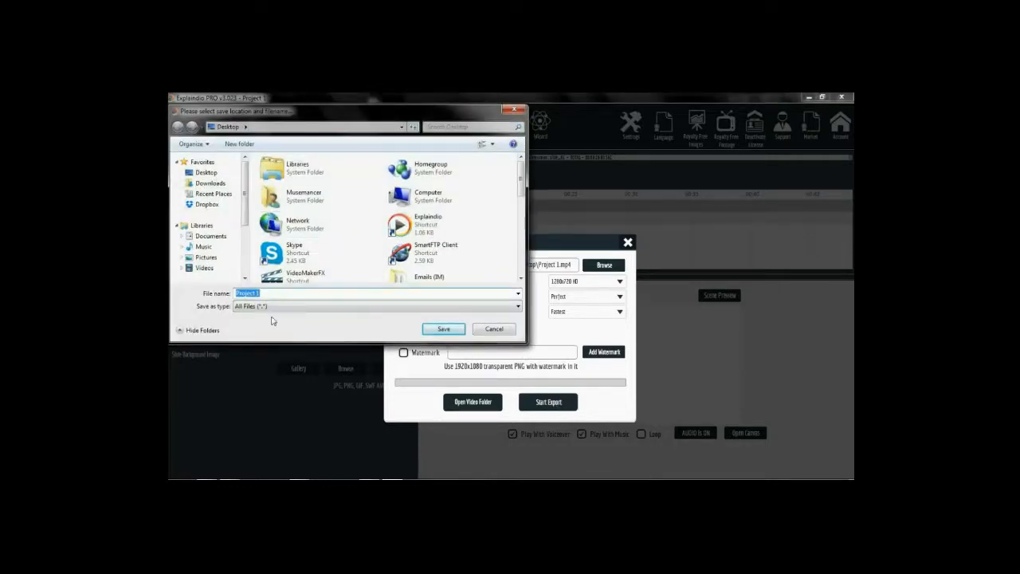
scroll(519, 213, down, 6)
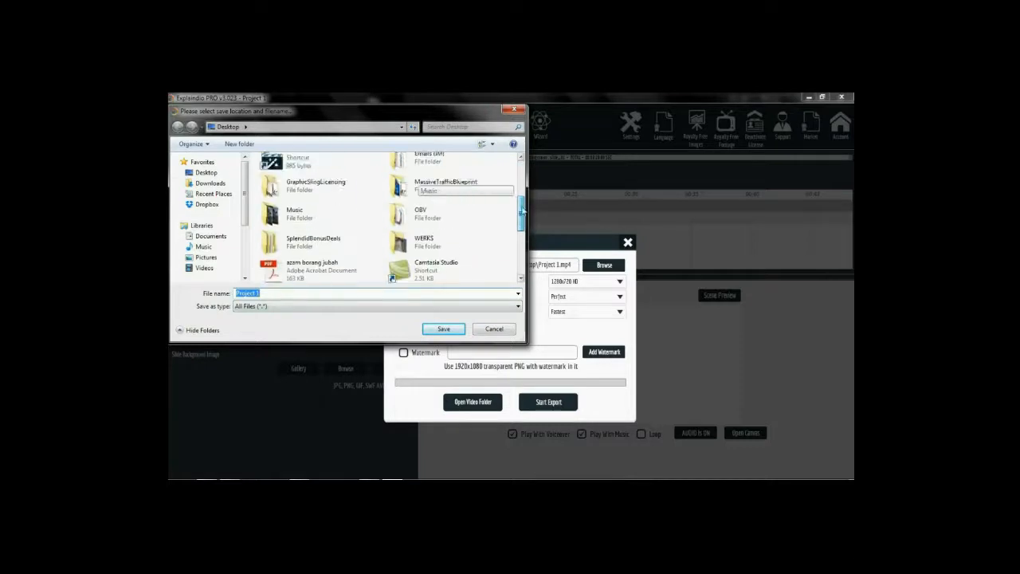
scroll(519, 214, up, 6)
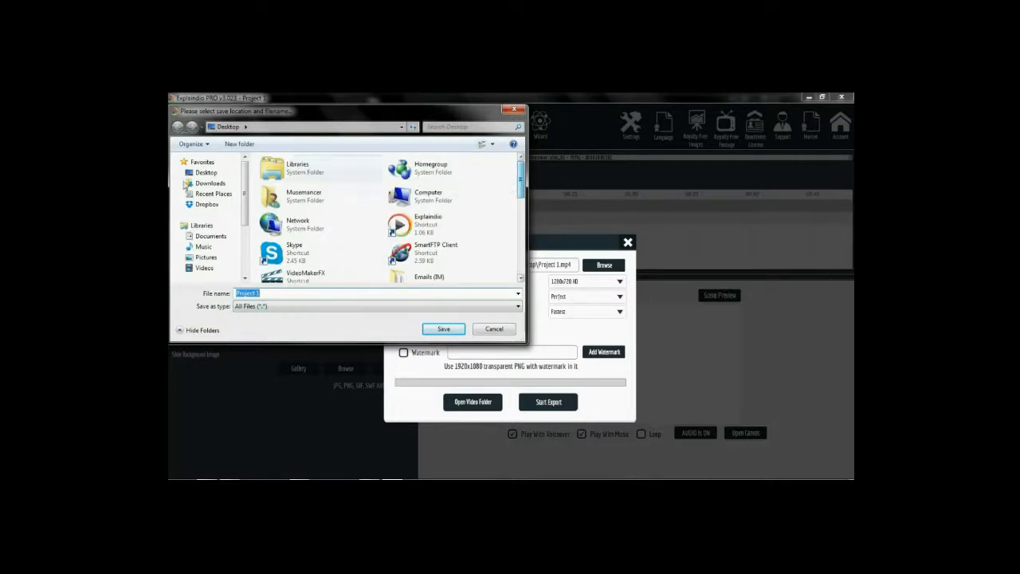
click(443, 329)
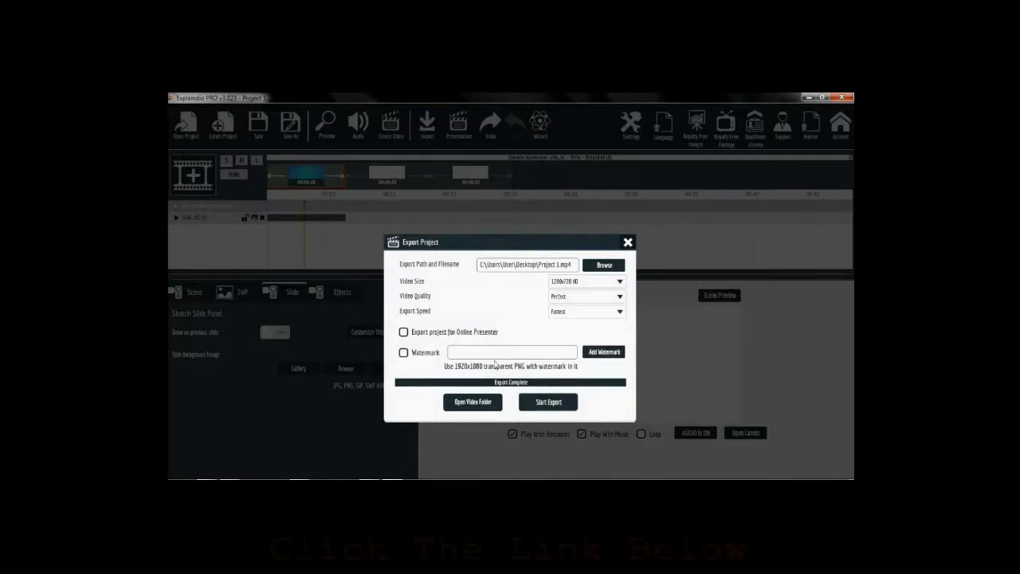
Open the exported video's folder and play the Project 1 video.
click(473, 402)
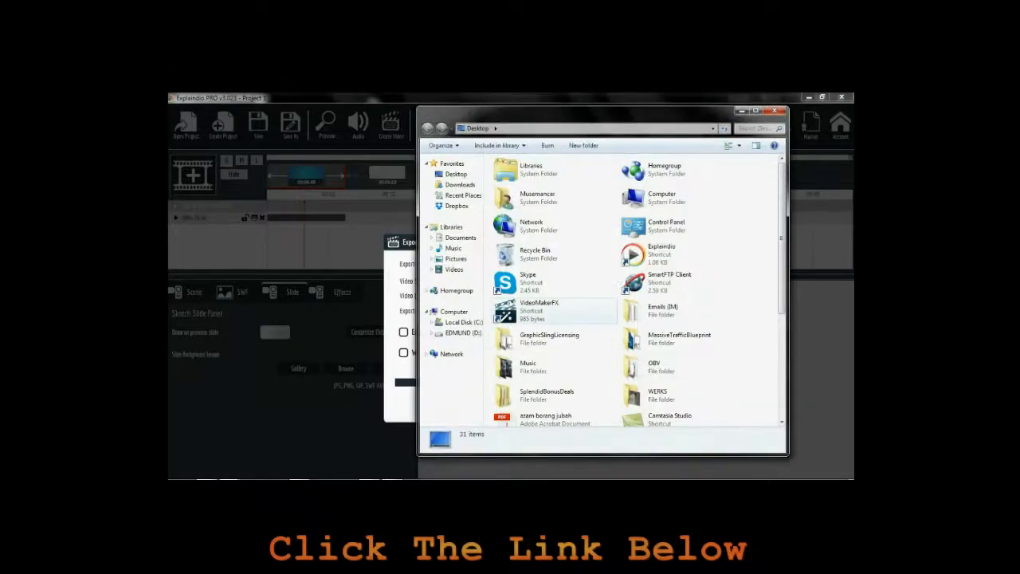
click(666, 368)
scroll(669, 399, down, 3)
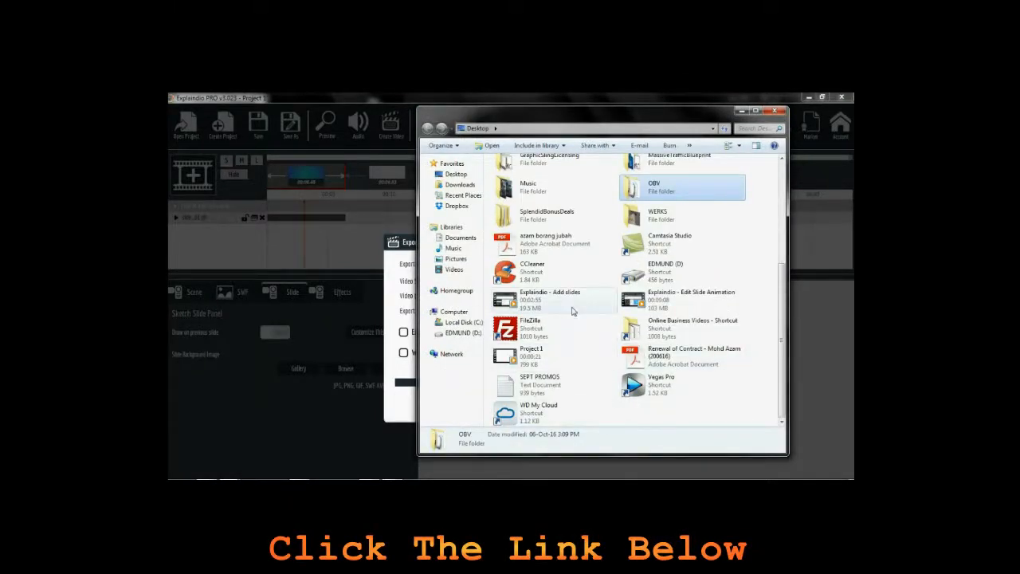
click(536, 357)
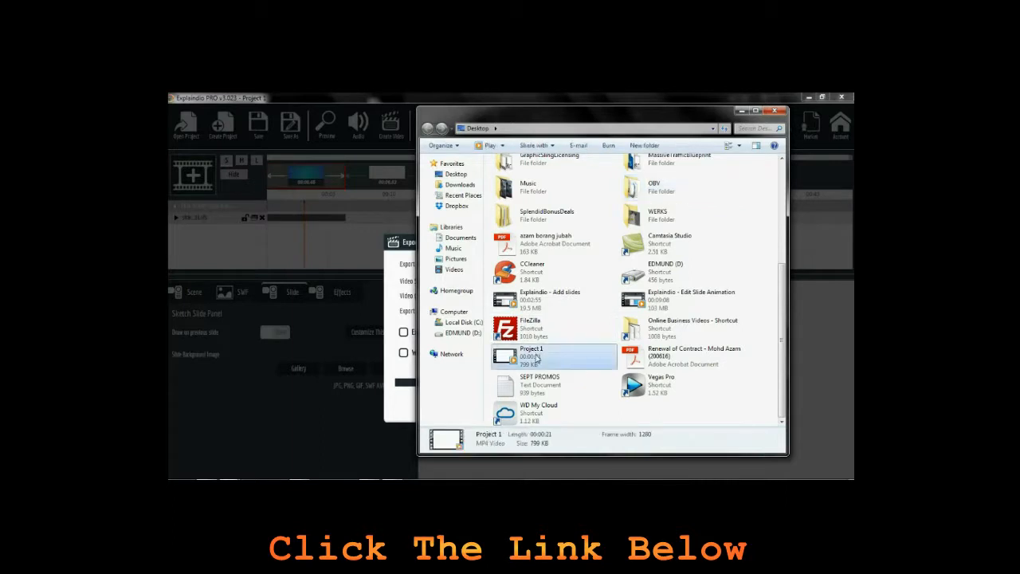
double_click(538, 356)
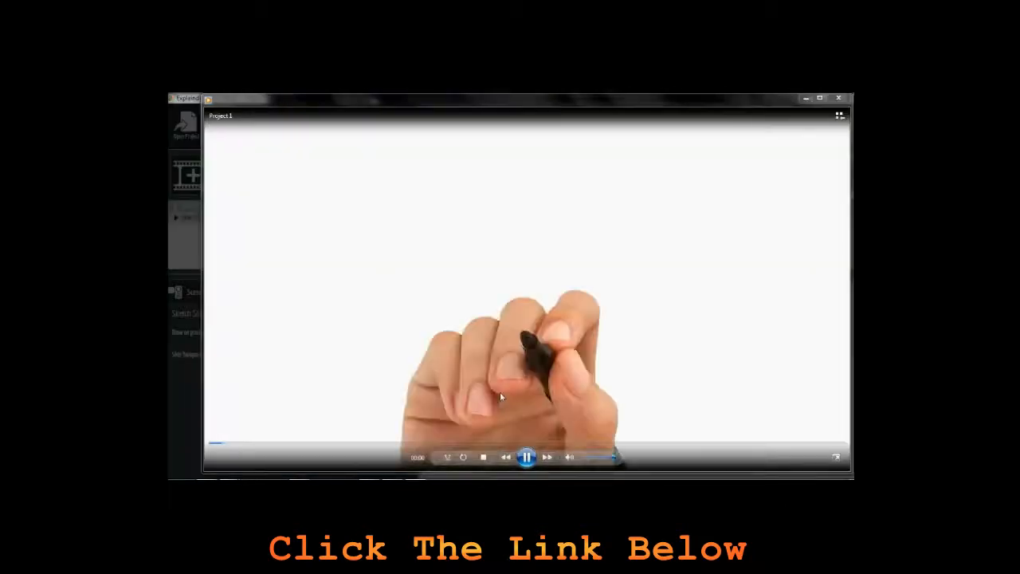